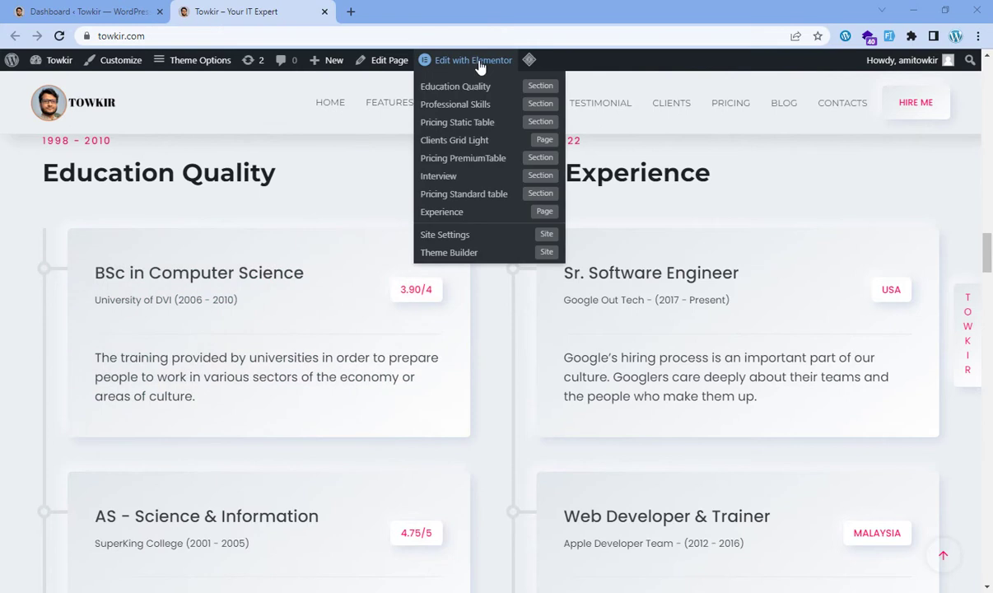
Step: Open the home page in Elementor and examine the education and job entries in the My Resume section
left_click(480, 62)
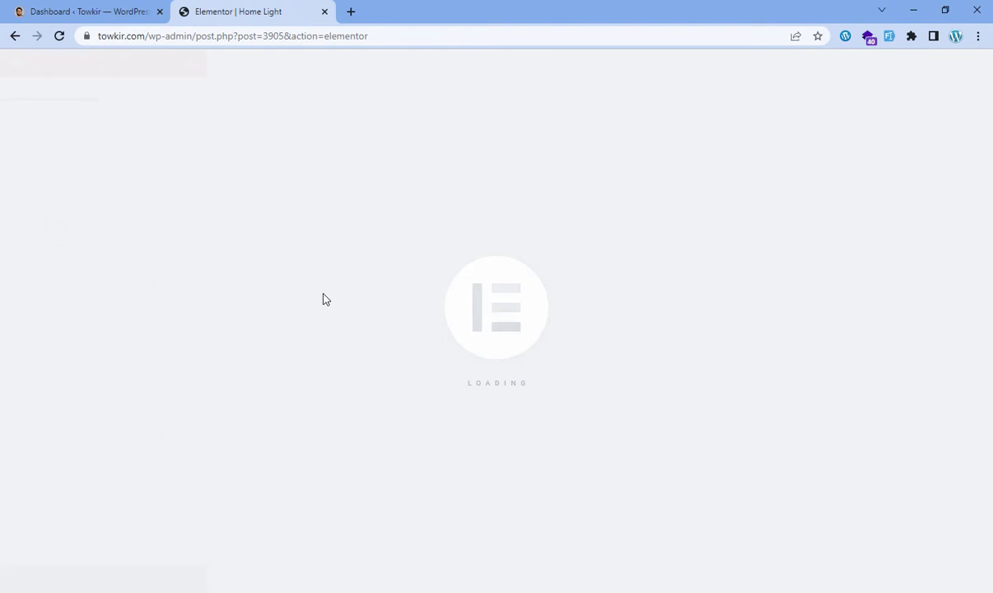
scroll(342, 317, "down", 3)
scroll(352, 338, "down", 15)
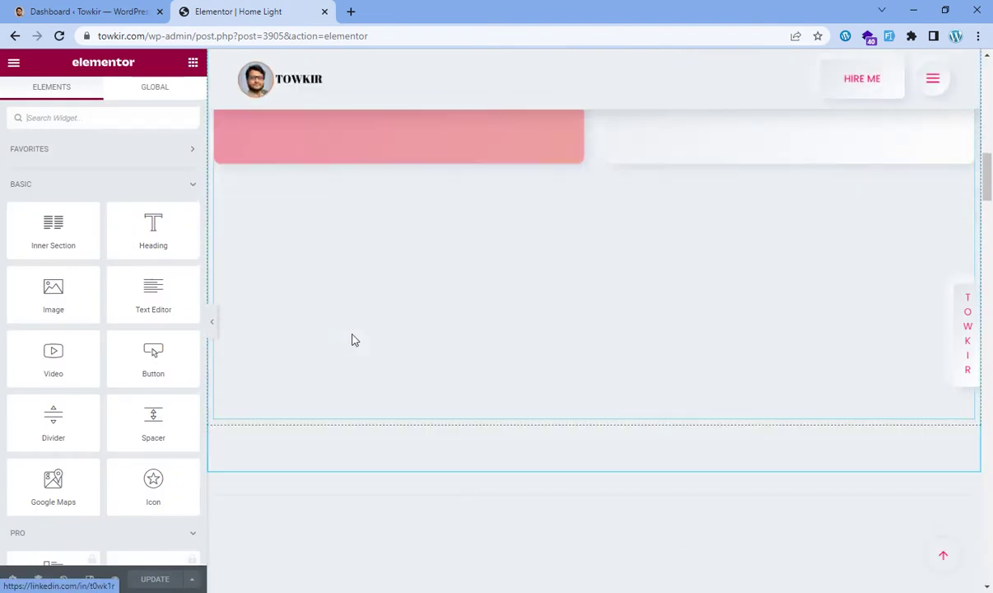
scroll(353, 340, "down", 4)
scroll(354, 340, "up", 20)
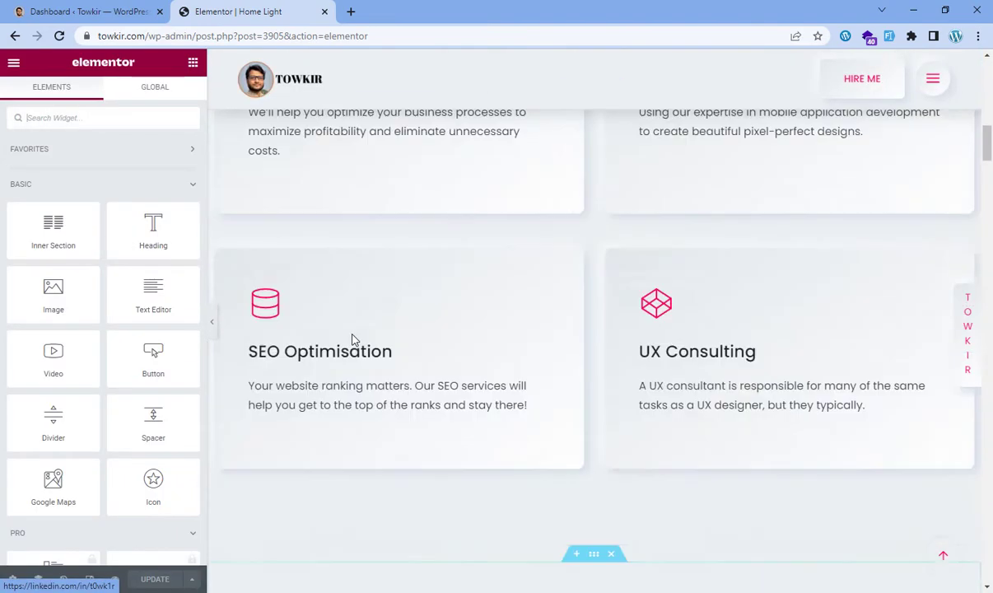
scroll(353, 342, "down", 5)
scroll(353, 340, "down", 15)
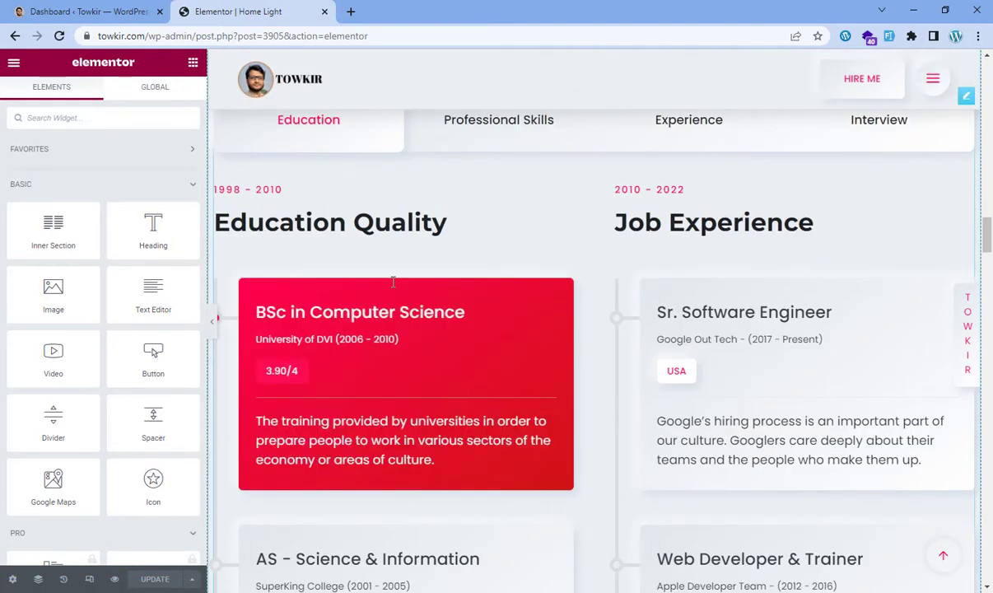
scroll(458, 358, "up", 2)
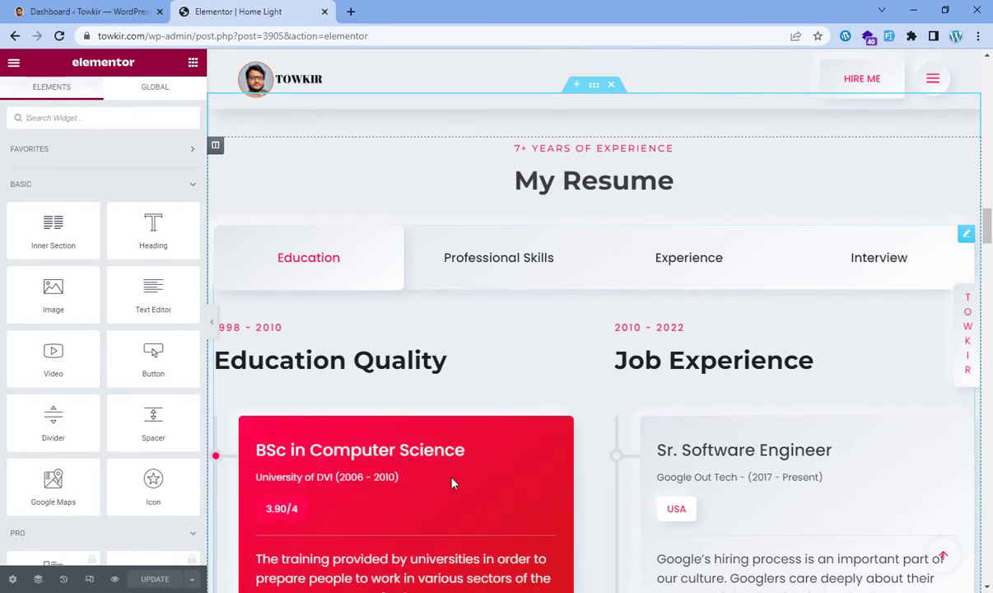
scroll(451, 483, "down", 4)
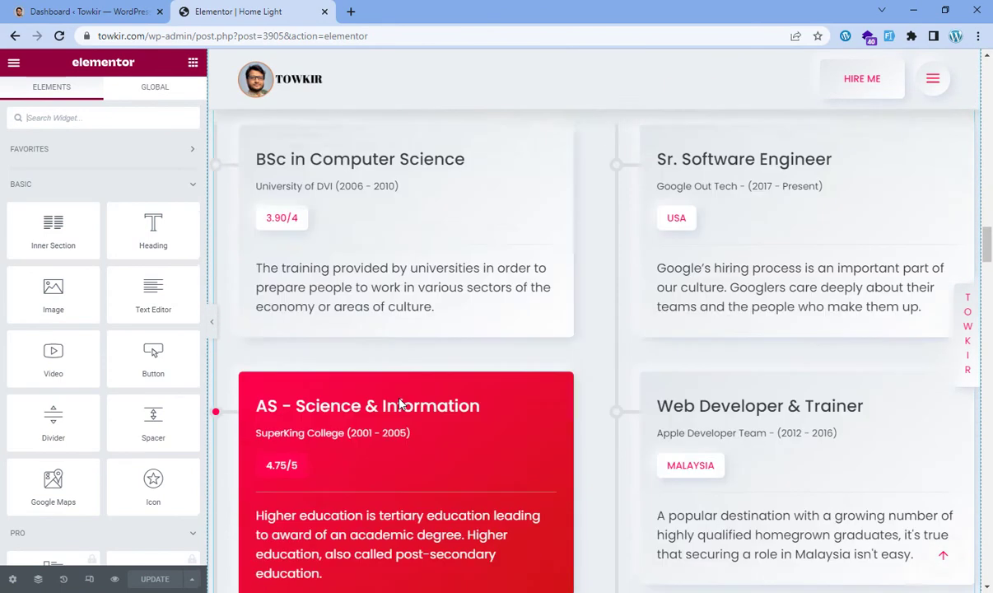
scroll(399, 402, "up", 10)
Step: Visit the live site from the WordPress dashboard in a new tab and open its Education Quality section in Elementor
left_click(59, 8)
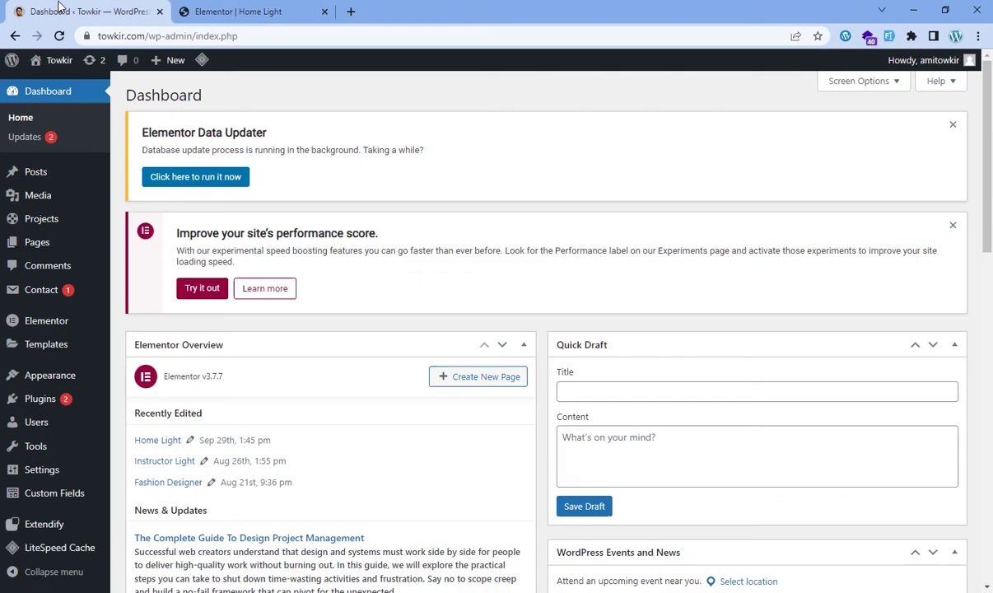
mouse_move(54, 60)
middle_click(48, 84)
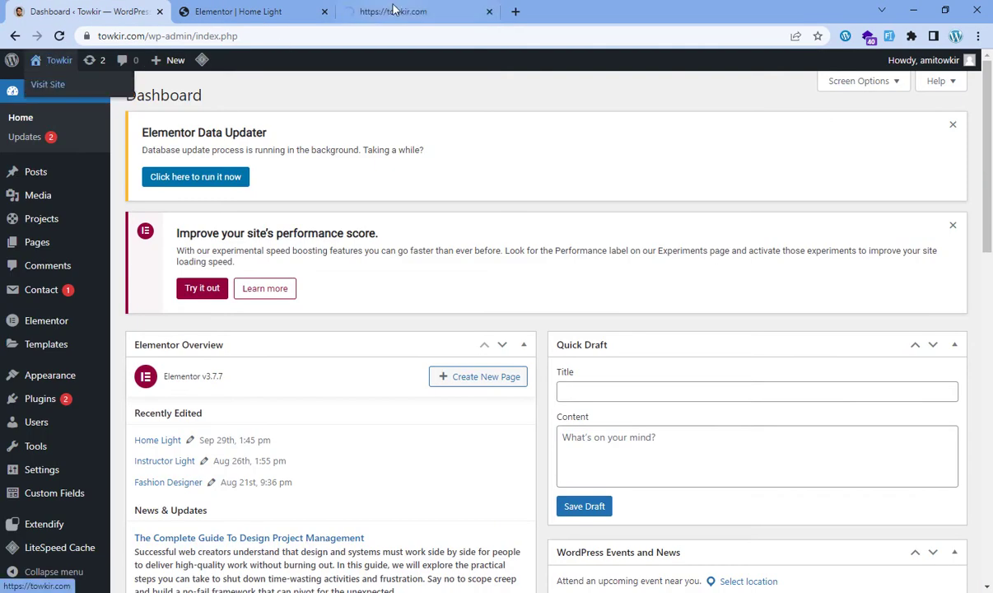
left_click(394, 10)
mouse_move(439, 70)
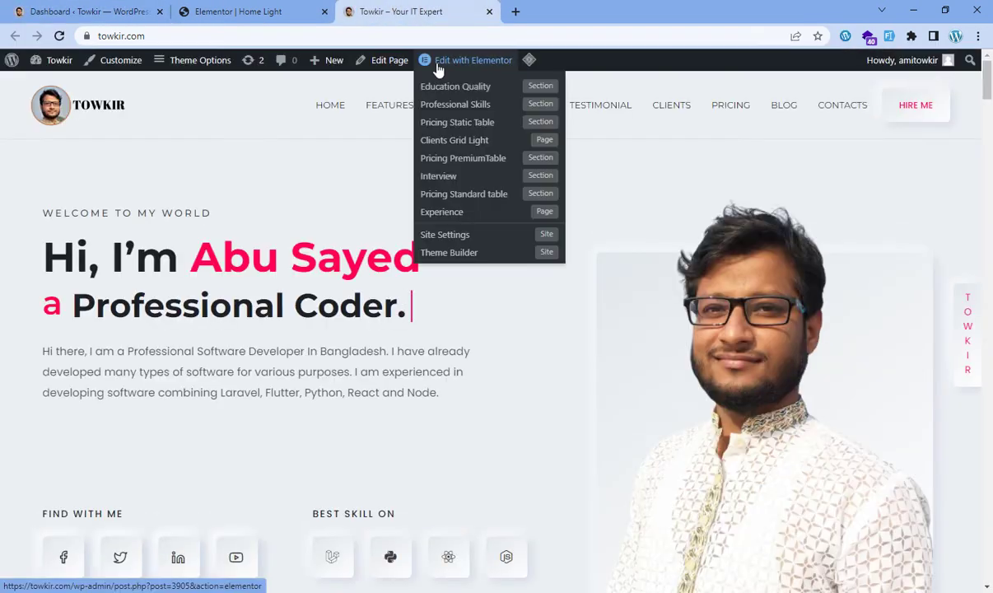
left_click(468, 94)
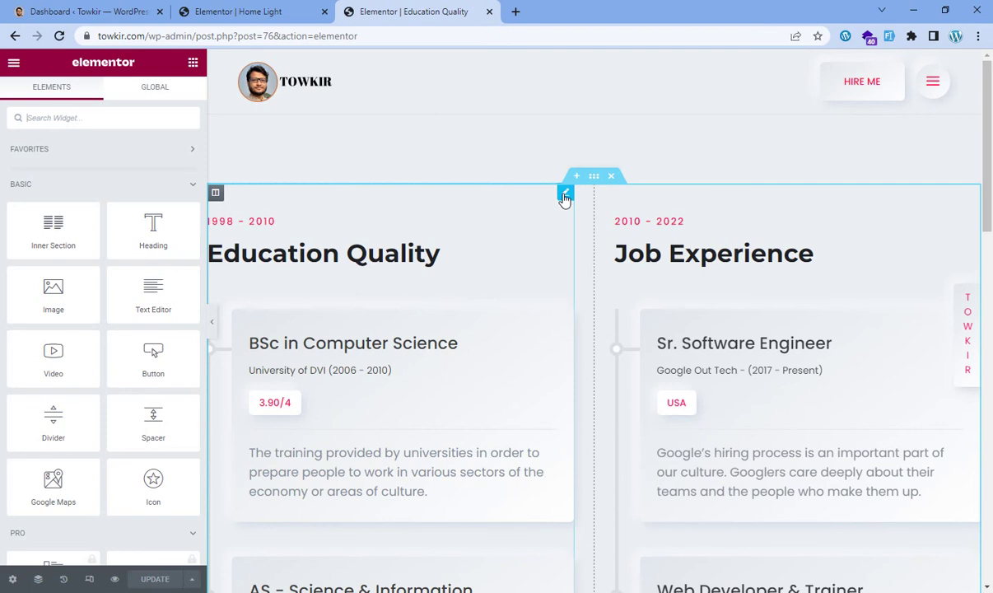
Step: Edit the Education Quality resume widget and set its header subtitle to 1998 - 2016
left_click(565, 194)
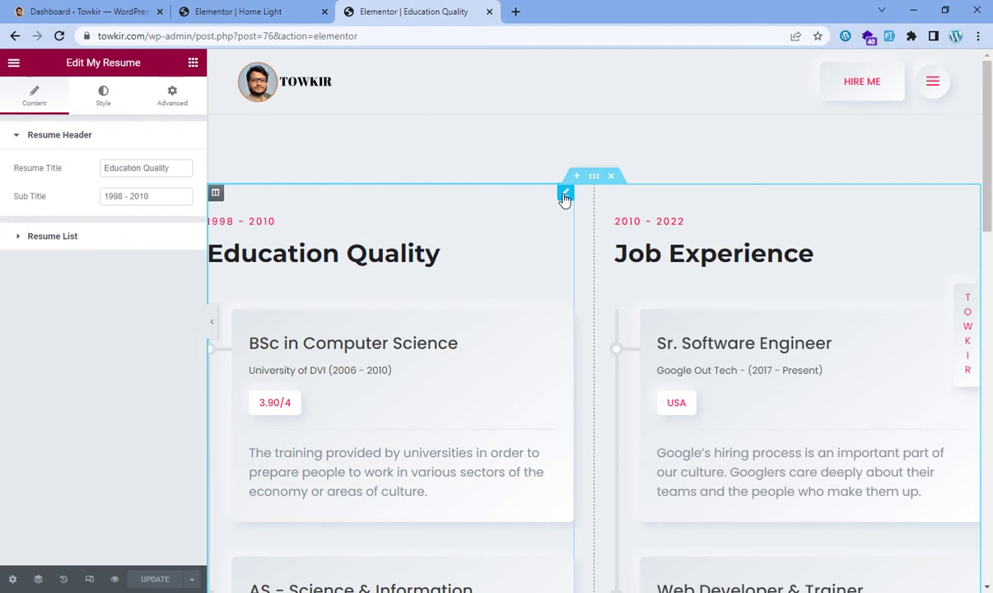
left_click(121, 196)
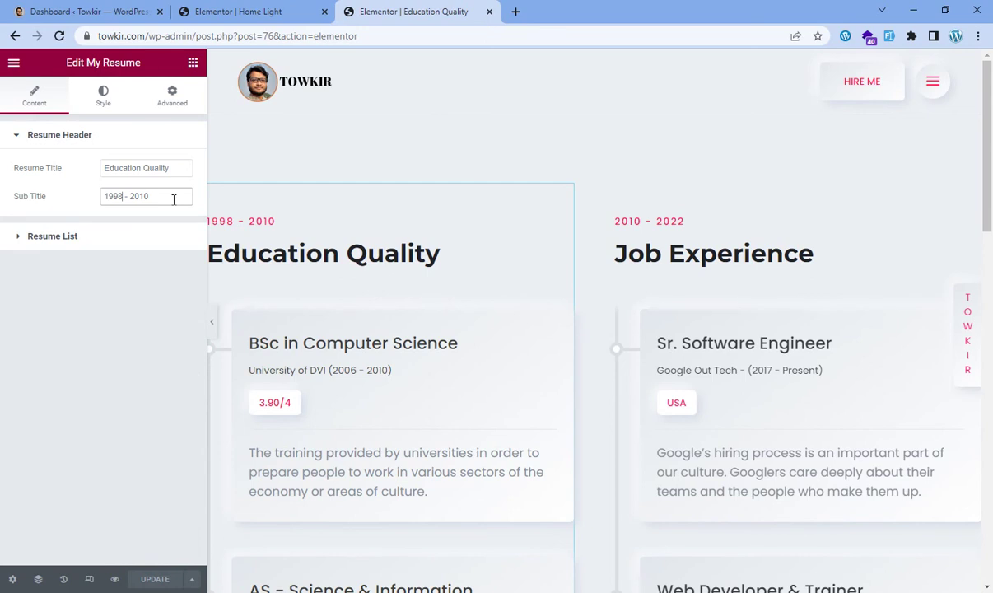
left_click(157, 196)
key("BackSpace")
key("BackSpace")
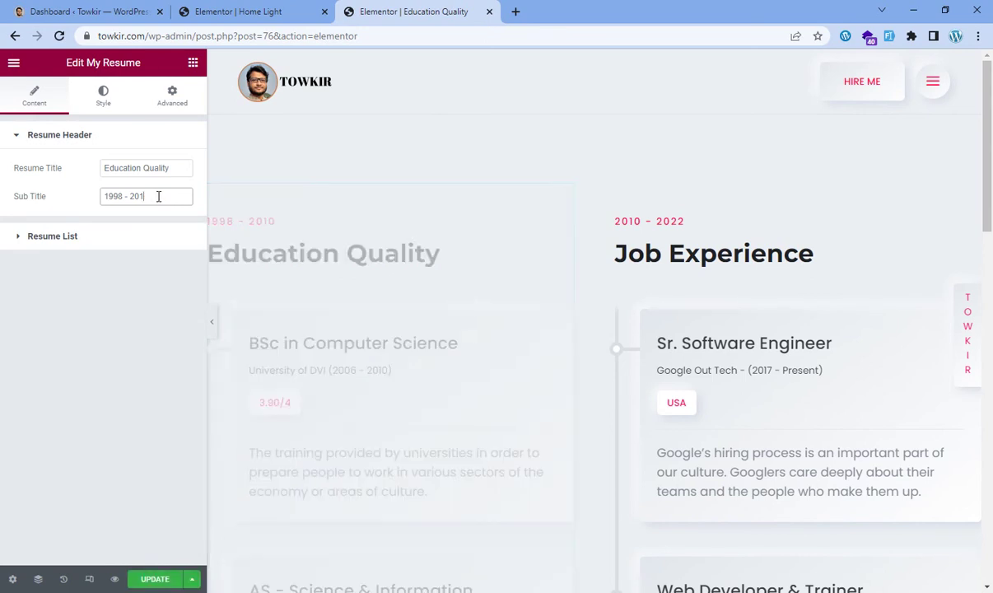
type("16")
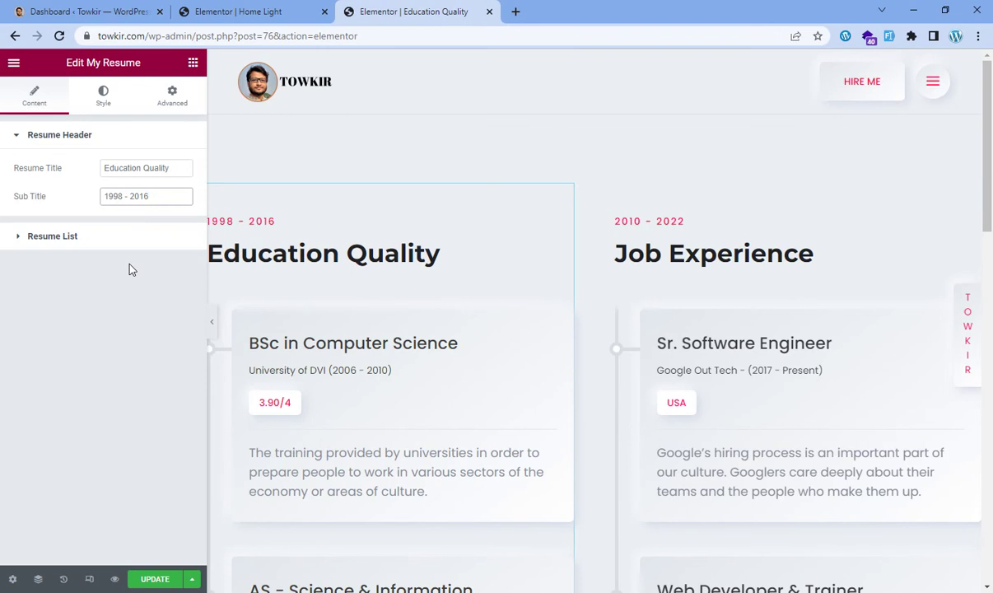
left_click(121, 199)
Step: Add a new item to the Education Quality resume list and move it to the first position
left_click(20, 239)
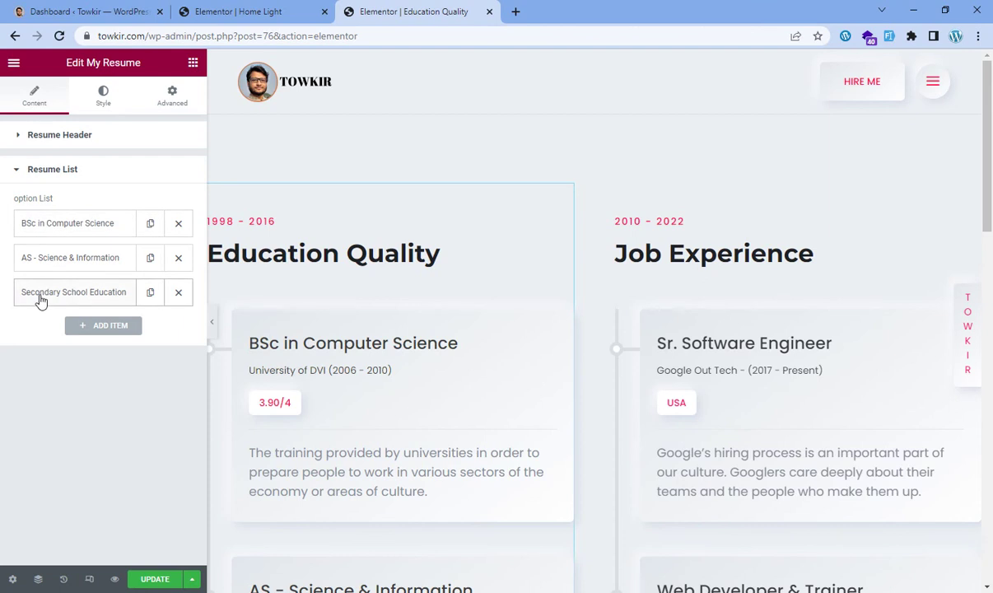
left_click(96, 327)
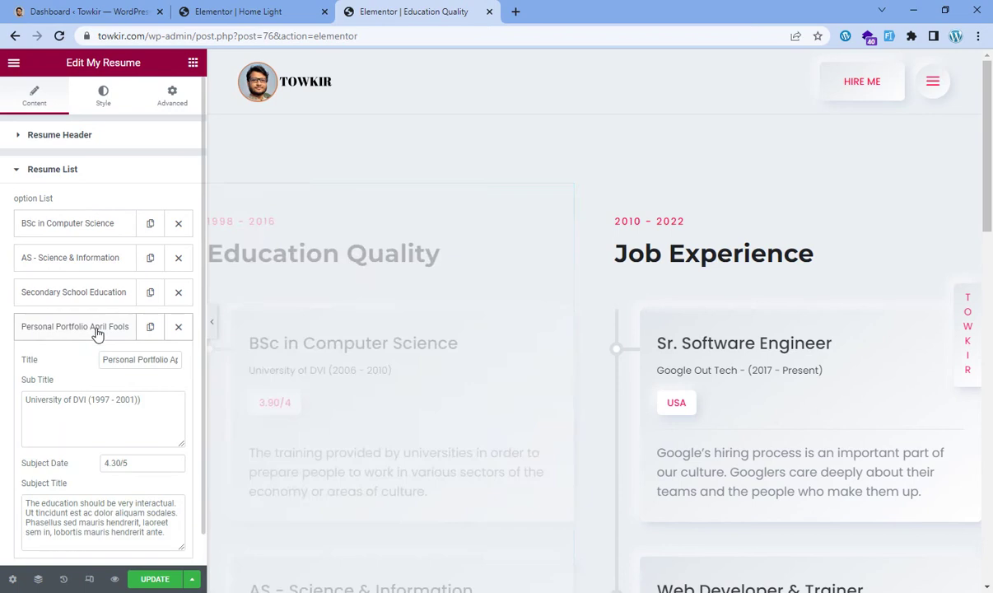
left_click(76, 327)
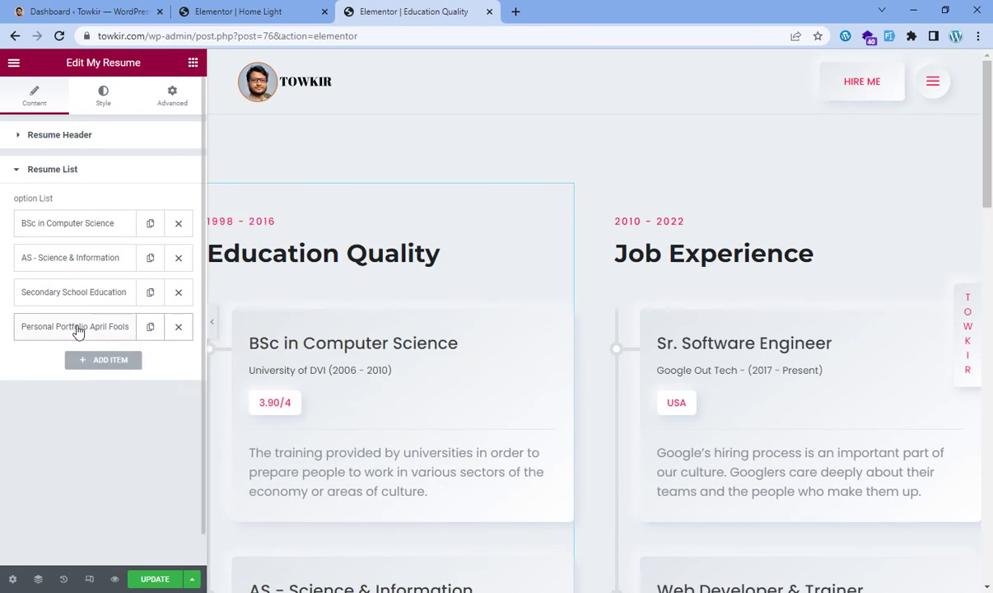
left_click_drag(78, 332, 88, 231)
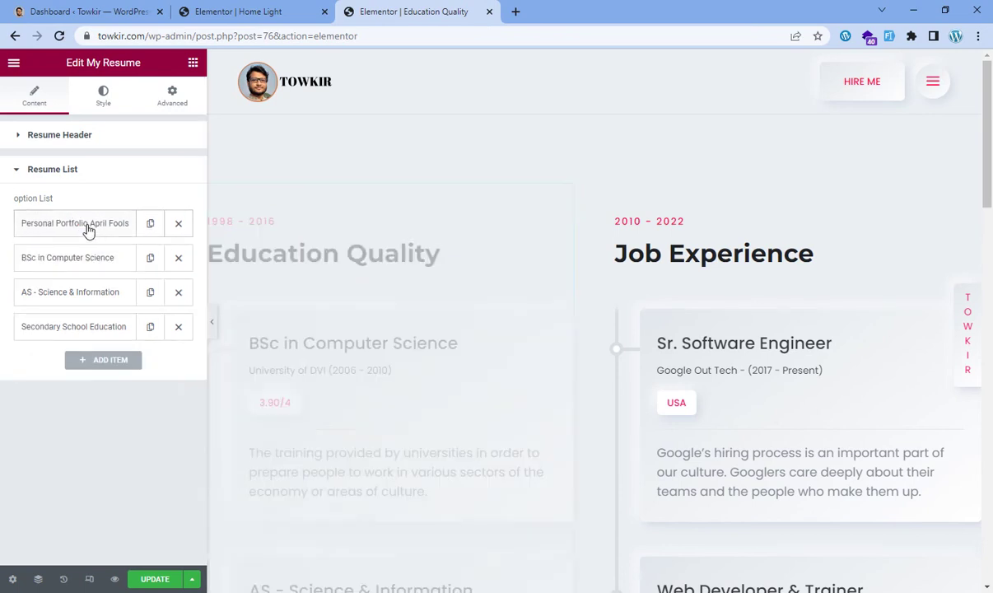
Step: Set the first resume item's title to "MSc in Geagraphy & Environment Science", copied from the Notepad text file
left_click(85, 224)
triple_click(115, 256)
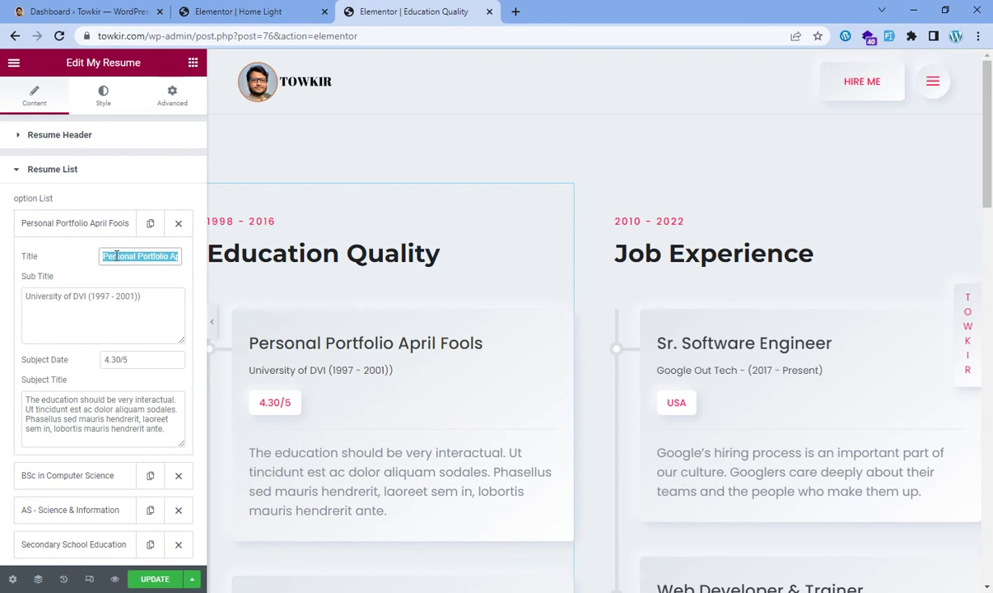
key("alt+Tab")
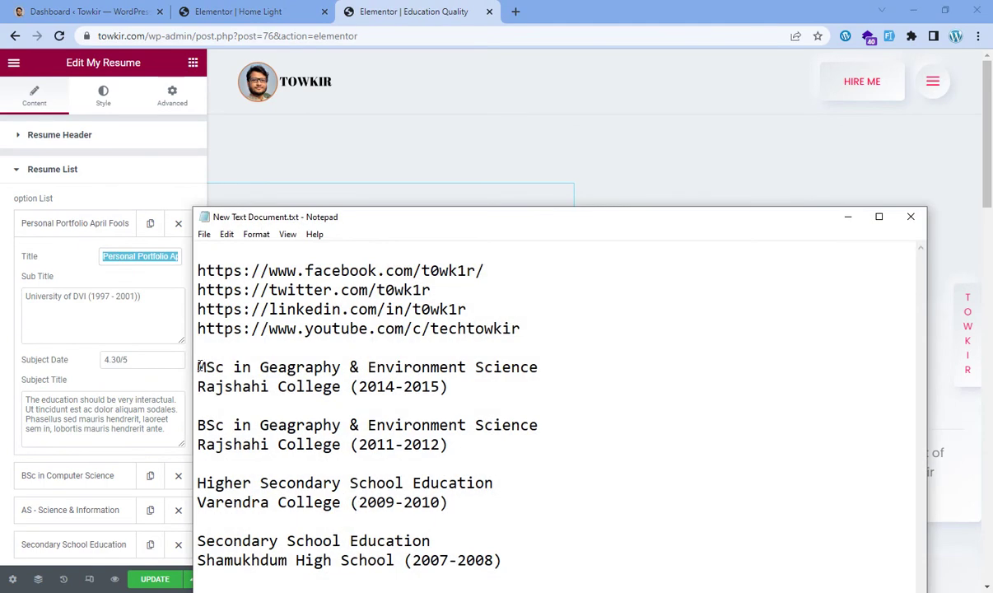
left_click_drag(195, 366, 573, 368)
key("ctrl+c")
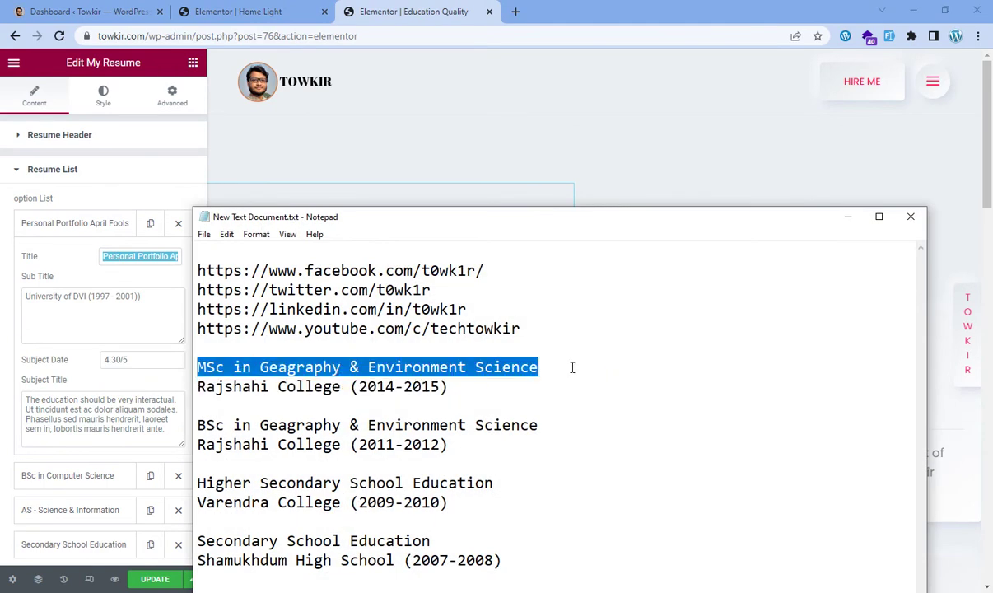
left_click(121, 257)
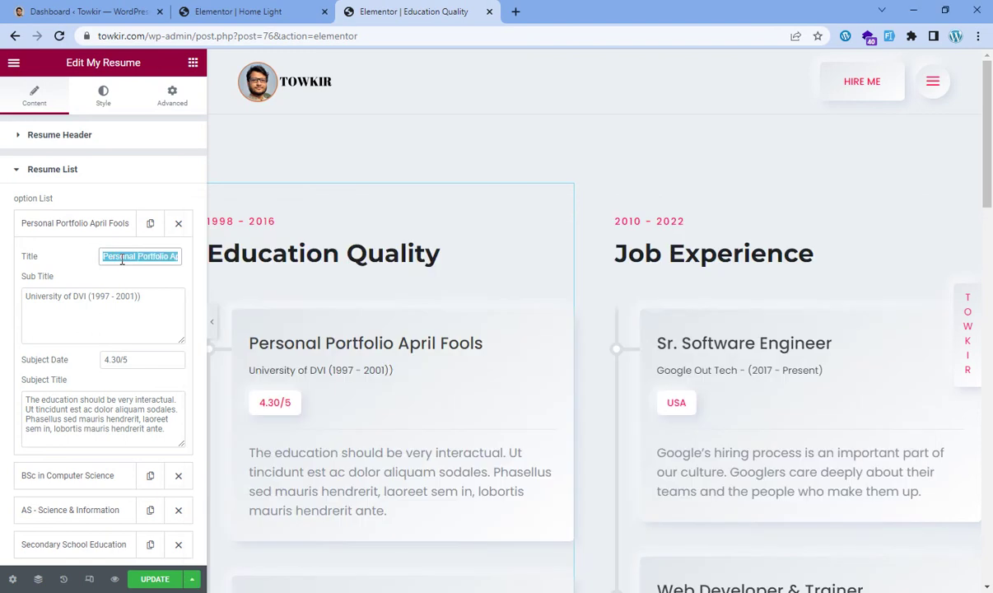
key("BackSpace")
key("ctrl+v")
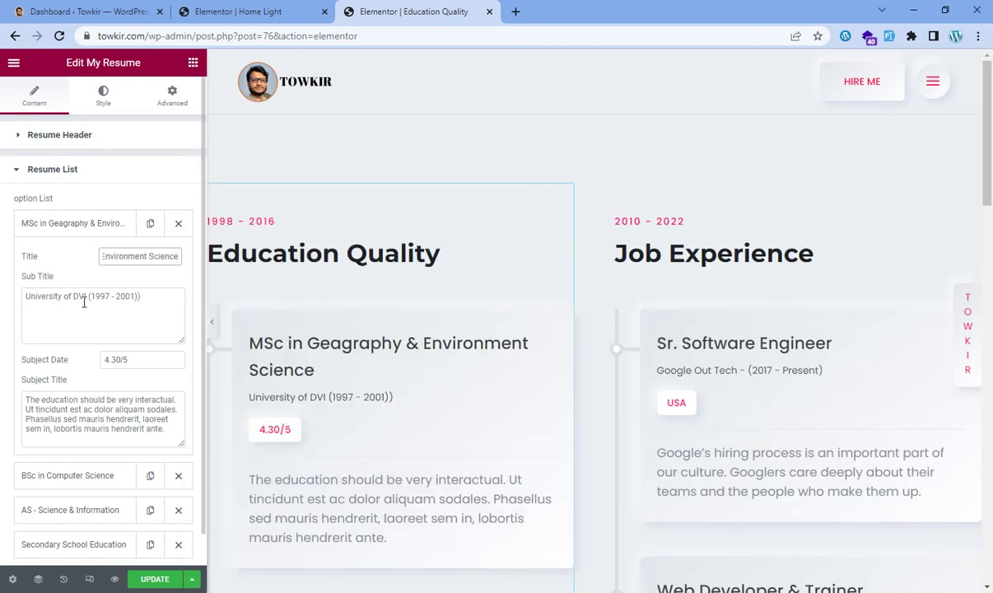
Step: Replace the MSc item's subtitle with "Rajshahi College (2014-2015)" from the Notepad file
key("alt+Tab")
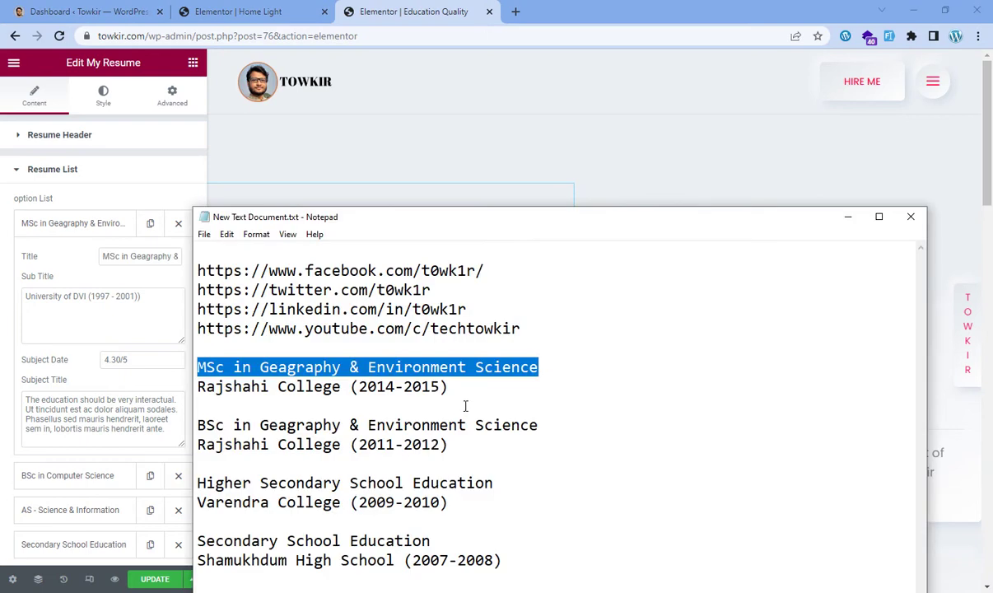
left_click_drag(448, 386, 196, 386)
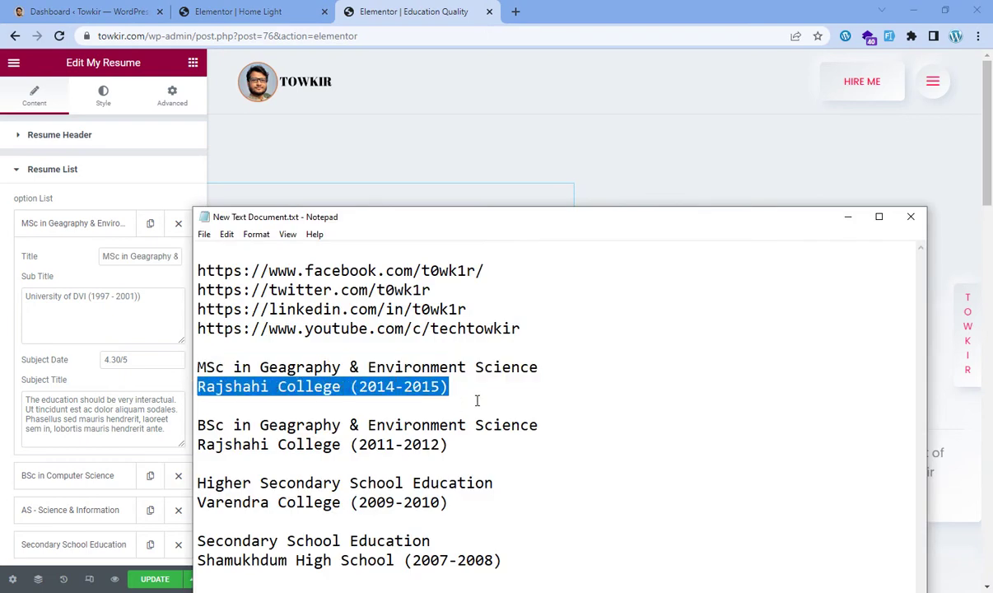
left_click_drag(151, 299, 10, 300)
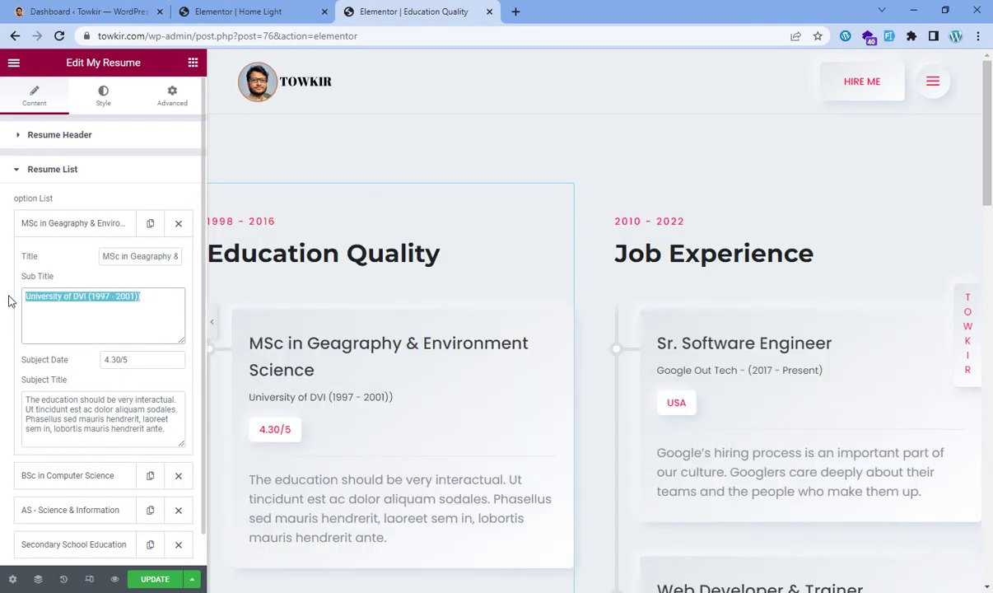
type("Rajshahi College (2014-2015)")
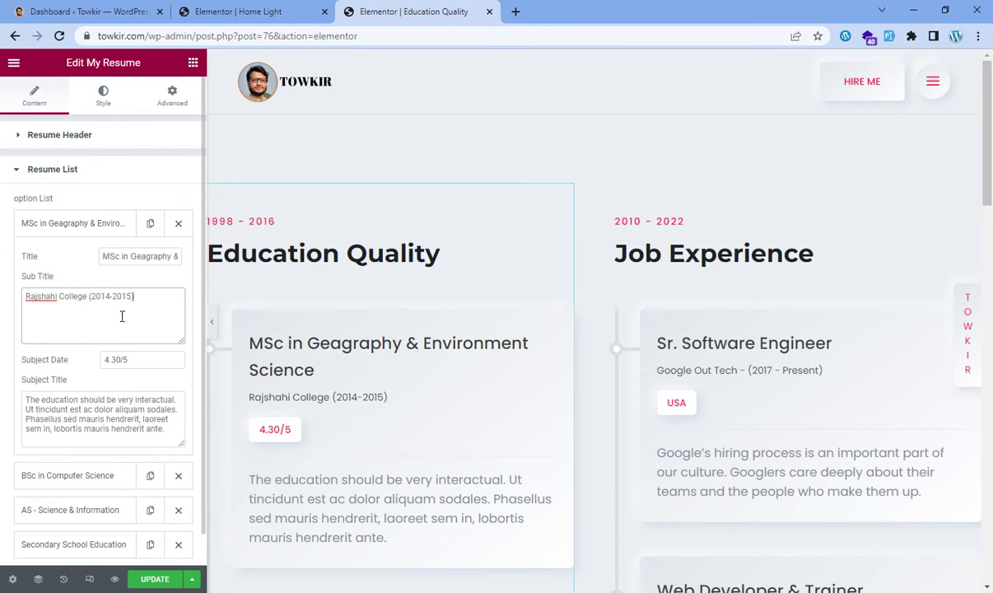
Step: Set the MSc item's subject date to 3.47/4 and collapse the item
left_click(121, 360)
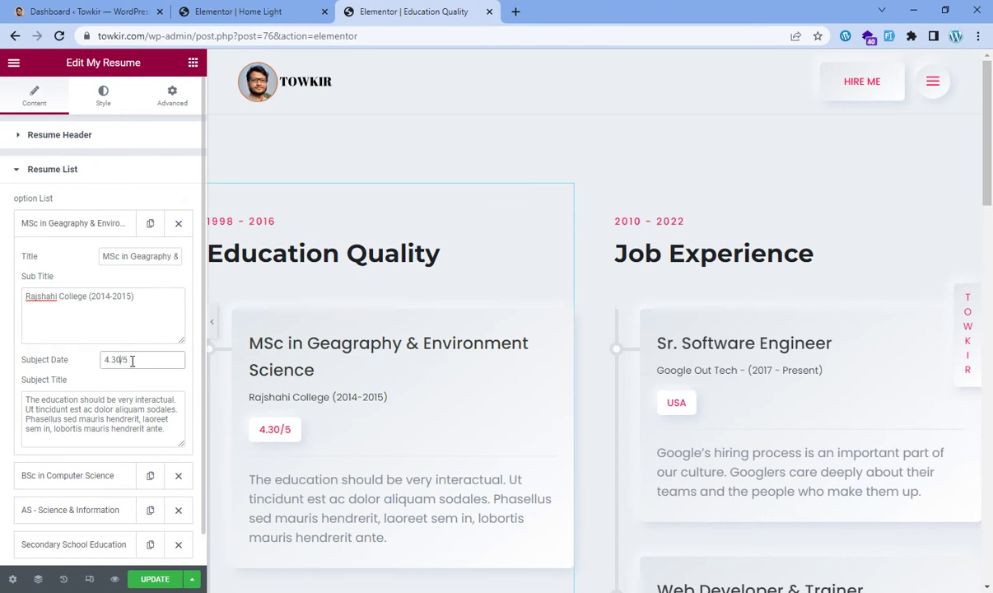
left_click_drag(134, 359, 97, 359)
type("3.47/4")
left_click(83, 224)
Step: Replace the BSc in Computer Science item's title with "BSc in Geagraphy & Environment Science", copied from the Notepad file
left_click(47, 268)
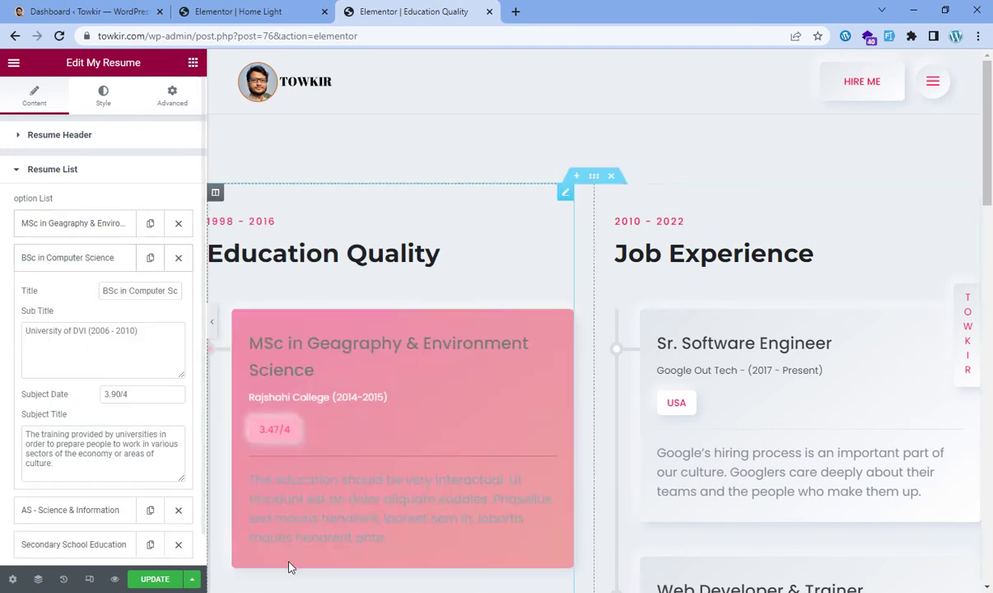
key("alt+Tab")
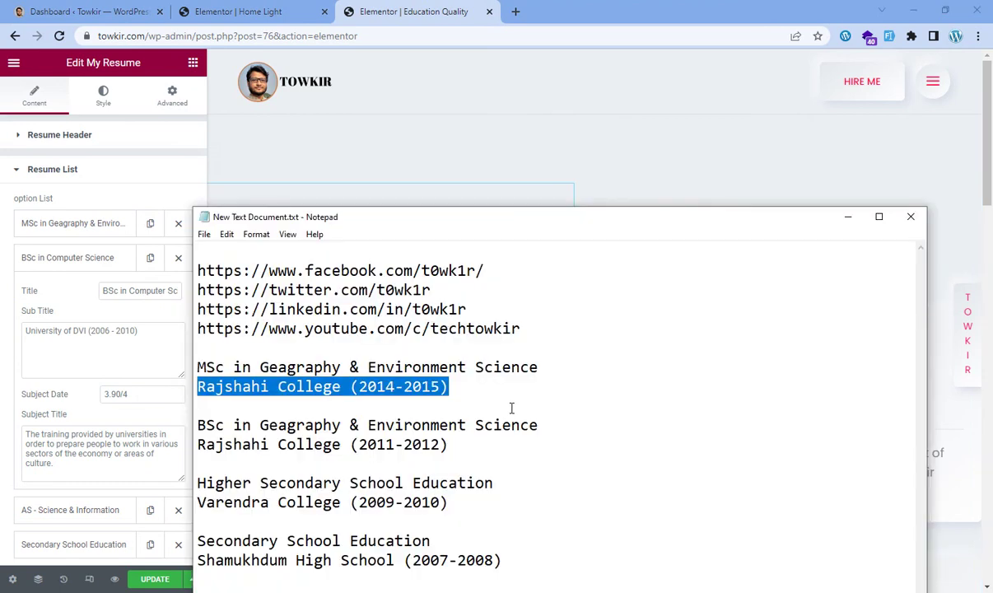
left_click_drag(543, 434, 200, 425)
key("ctrl+c")
left_click(125, 290)
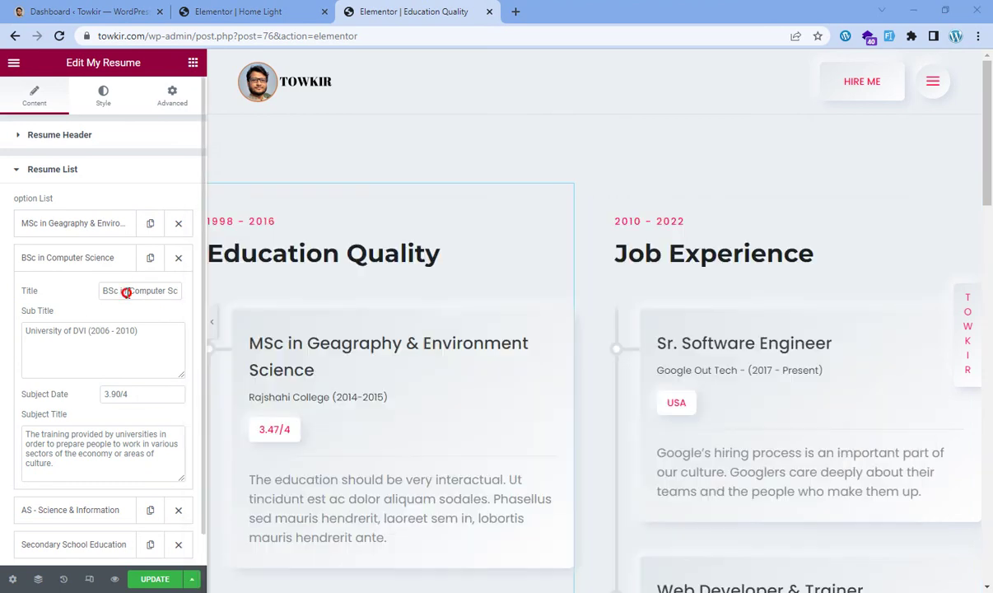
key("ctrl+a")
key("BackSpace")
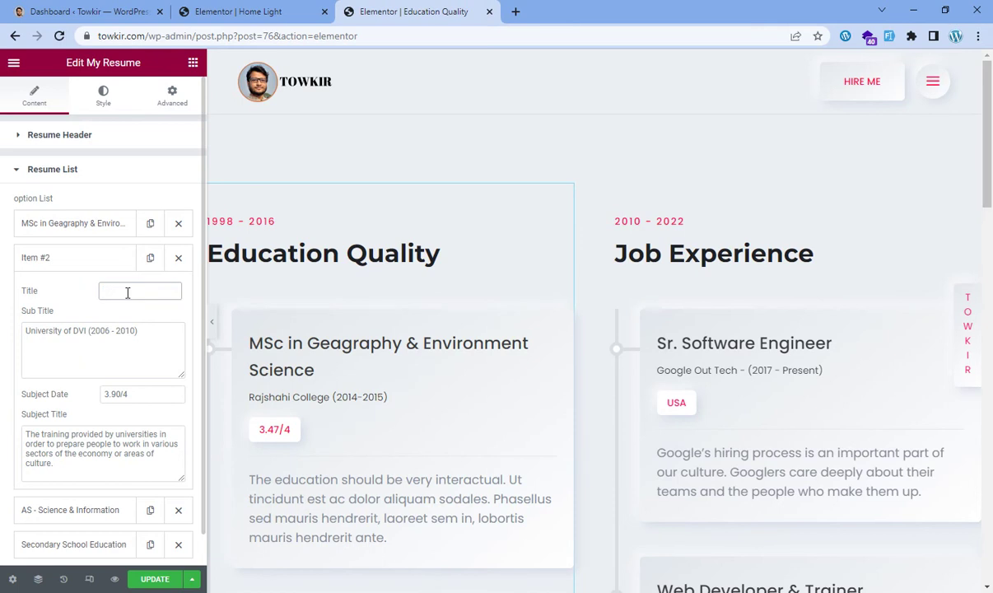
key("ctrl+v")
Step: Replace the BSc item's subtitle with "Rajshahi College (2011-2012)", copied from the Notepad file
key("alt+Tab")
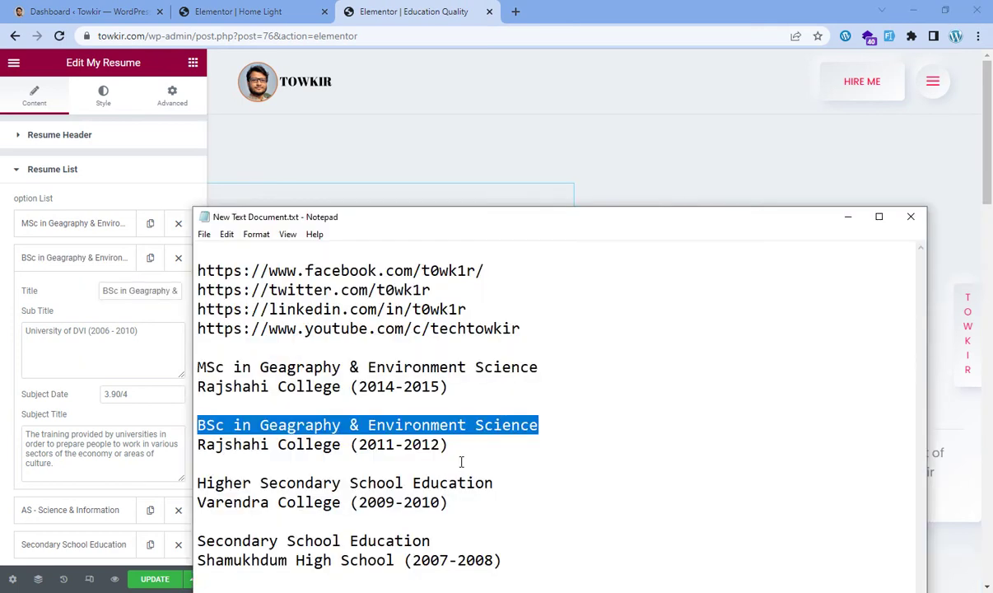
left_click_drag(448, 445, 199, 444)
key("ctrl+c")
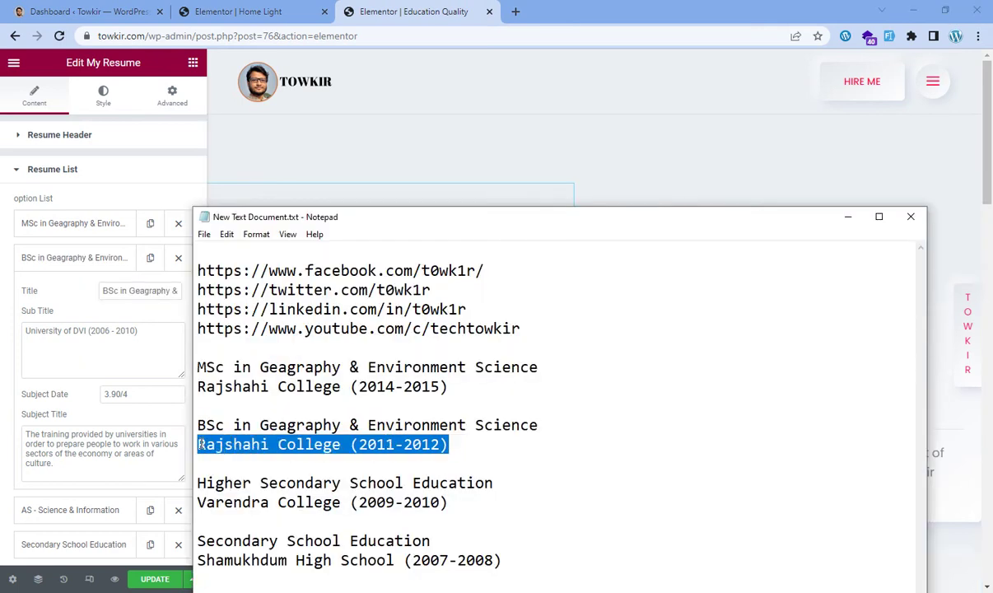
left_click(80, 329)
key("ctrl+a")
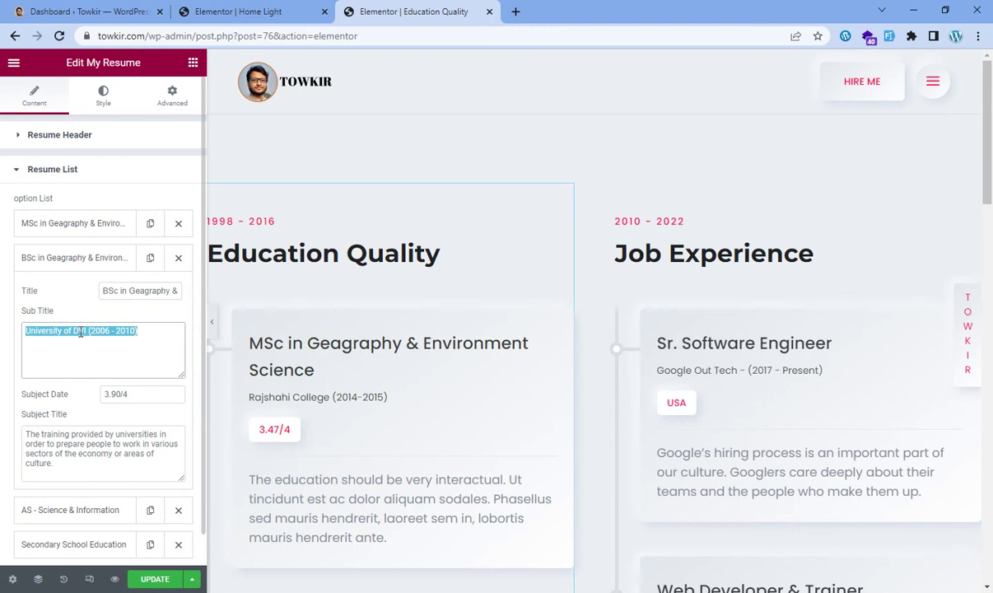
key("BackSpace")
key("ctrl+v")
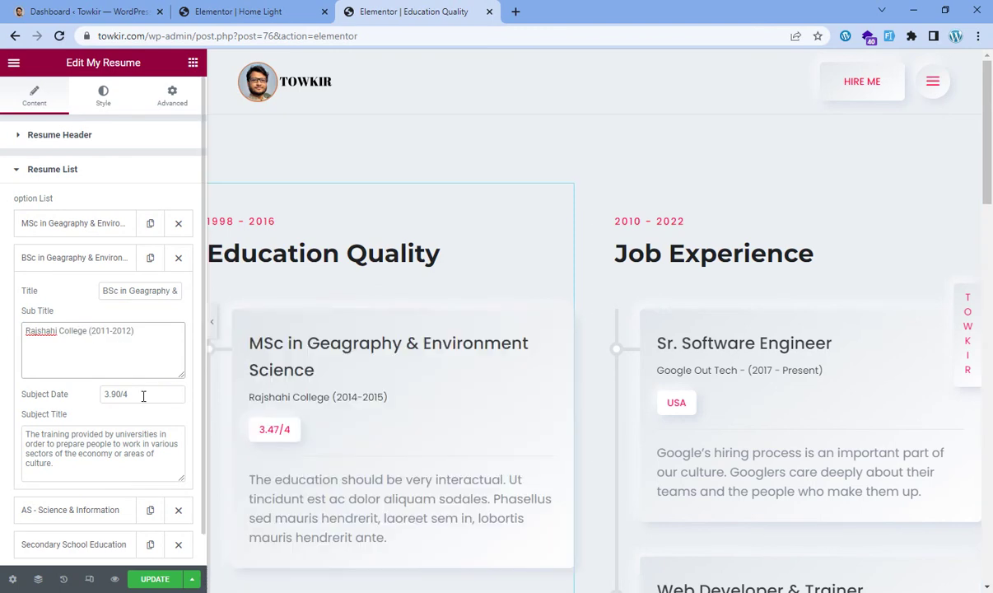
Step: Set the BSc item's subject date to 3.05/4 and collapse the item
left_click(120, 396)
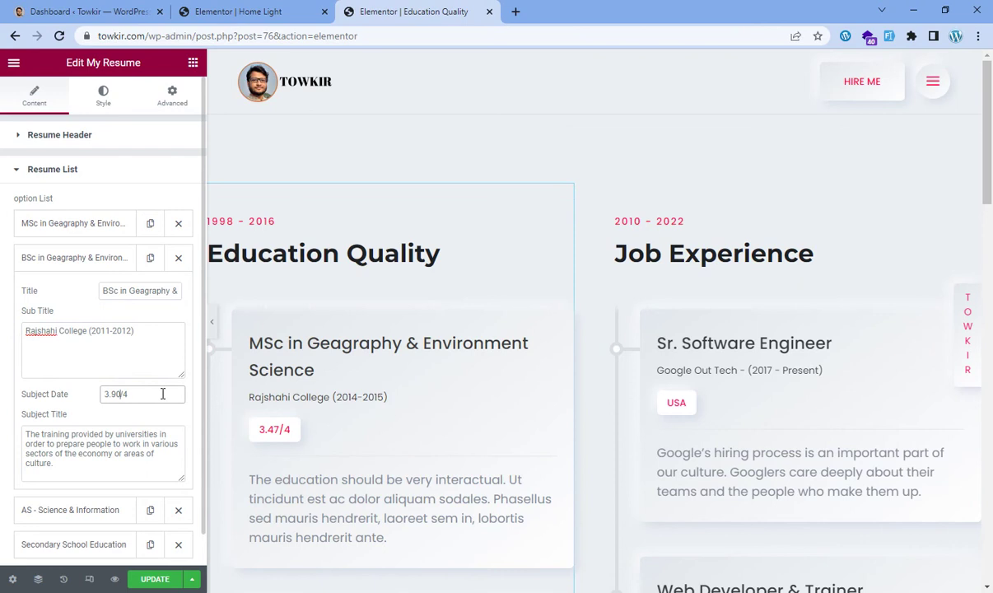
key("BackSpace")
key("BackSpace")
type("05")
left_click(100, 258)
Step: Replace the AS - Science & Information item's title with "Higher Secondary School Education", copied from the Notepad file
left_click(84, 292)
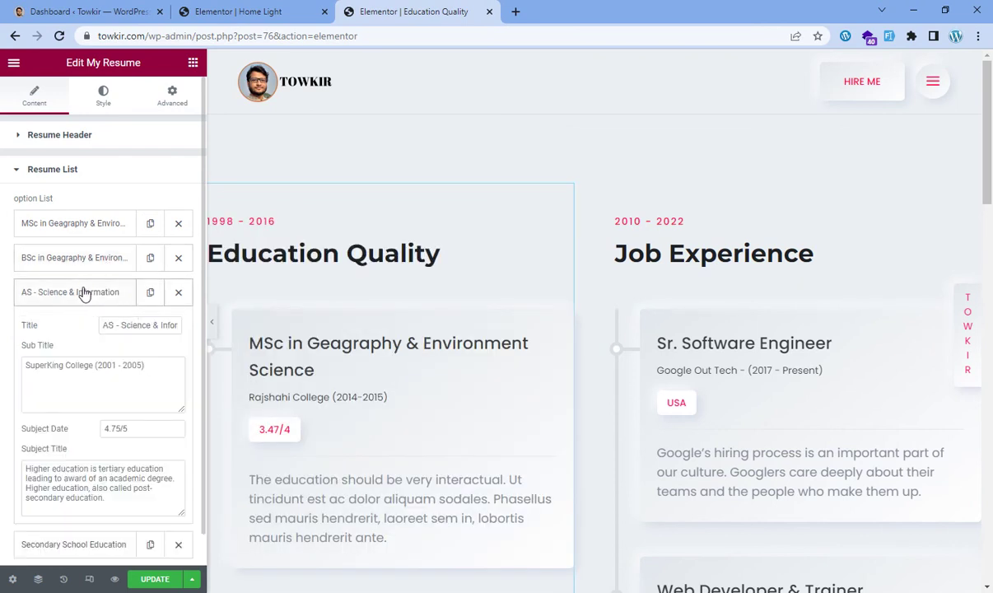
key("alt+Tab")
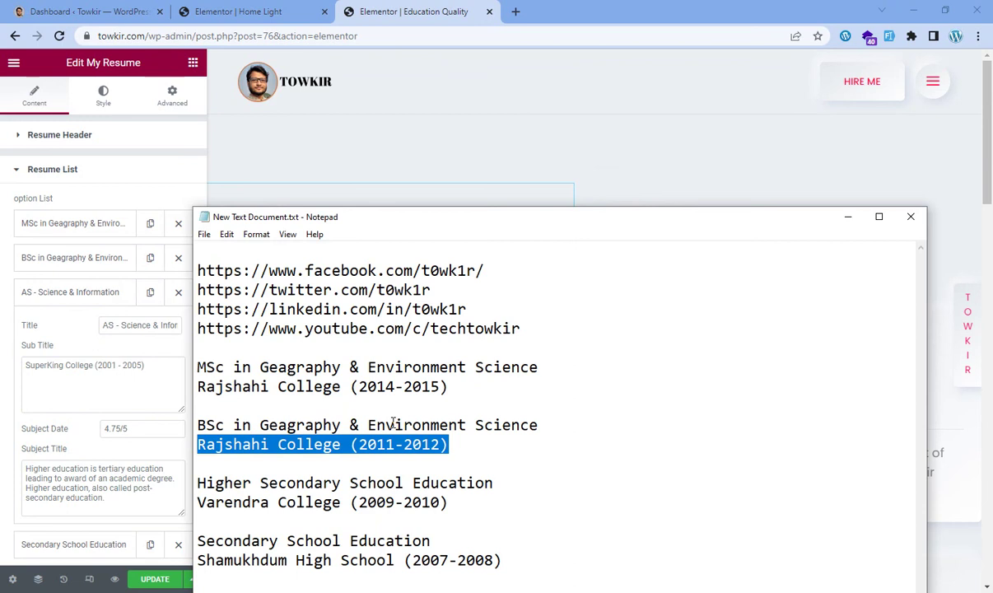
left_click_drag(197, 483, 546, 479)
key("ctrl+c")
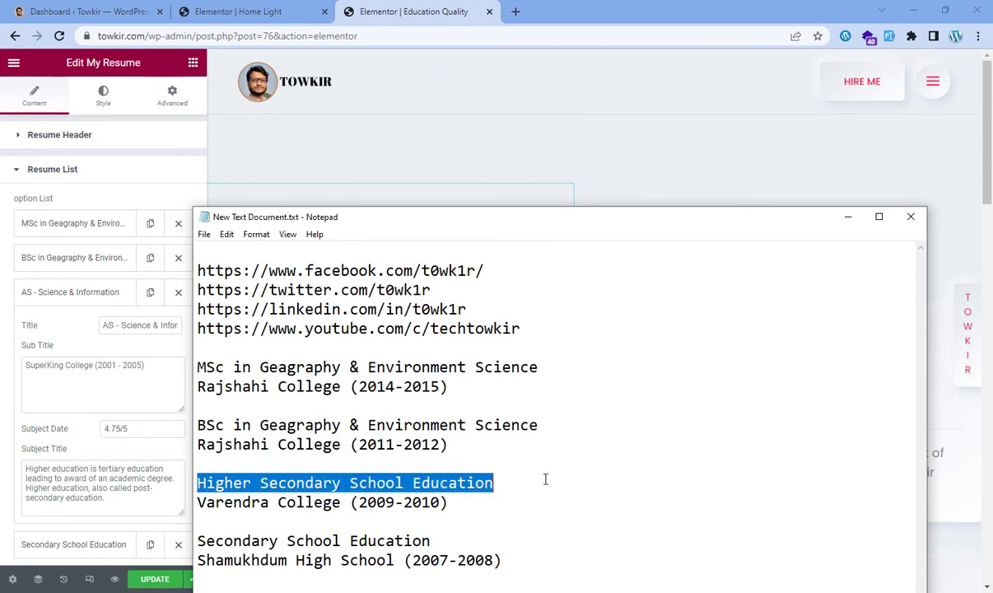
triple_click(135, 325)
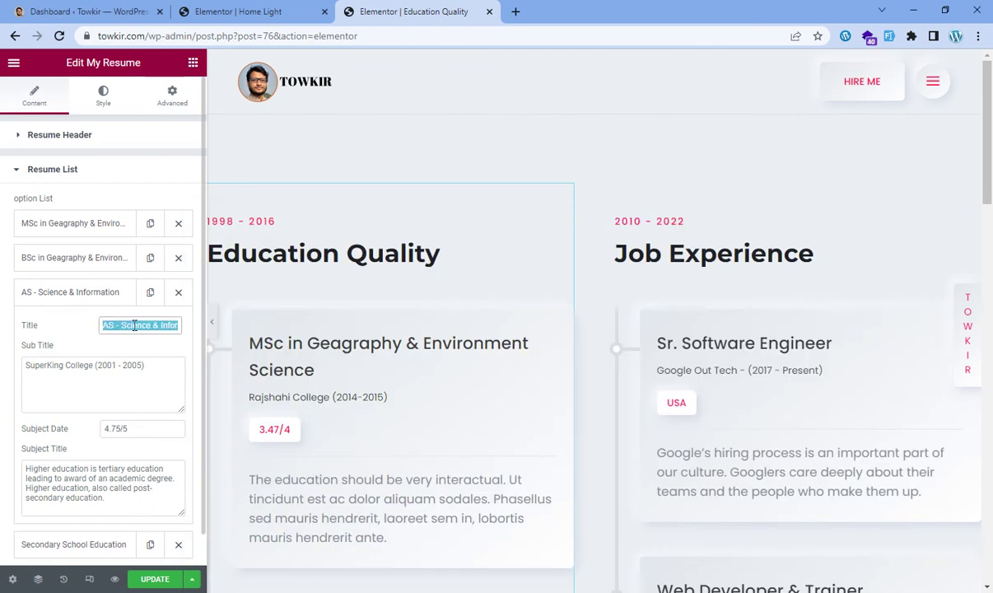
key("ctrl+v")
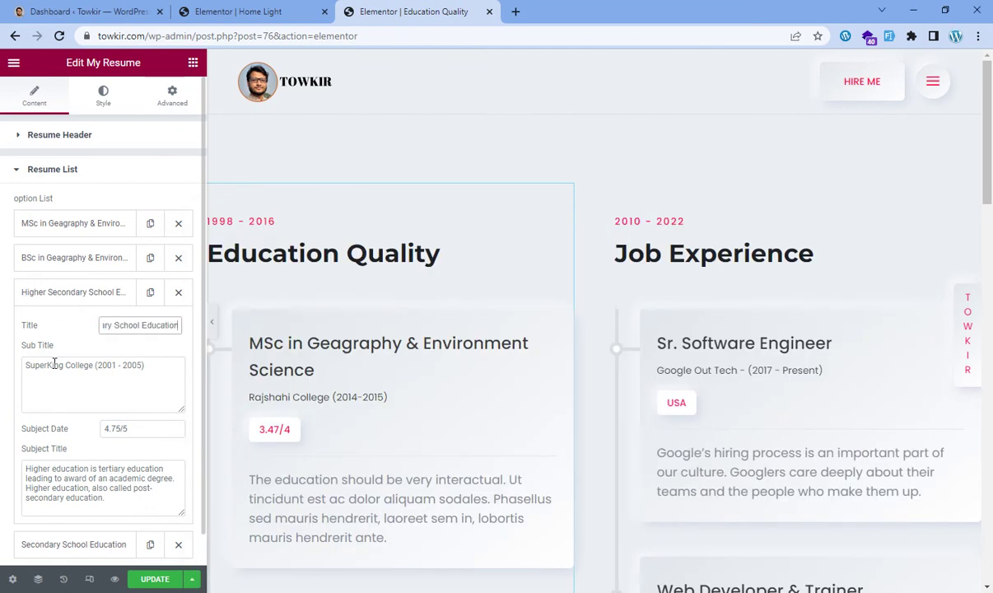
Step: Replace the Higher Secondary item's subtitle with "Varendra College (2009-2010)" from the Notepad file, check the preview and collapse the item
left_click(53, 363)
key("alt+Tab")
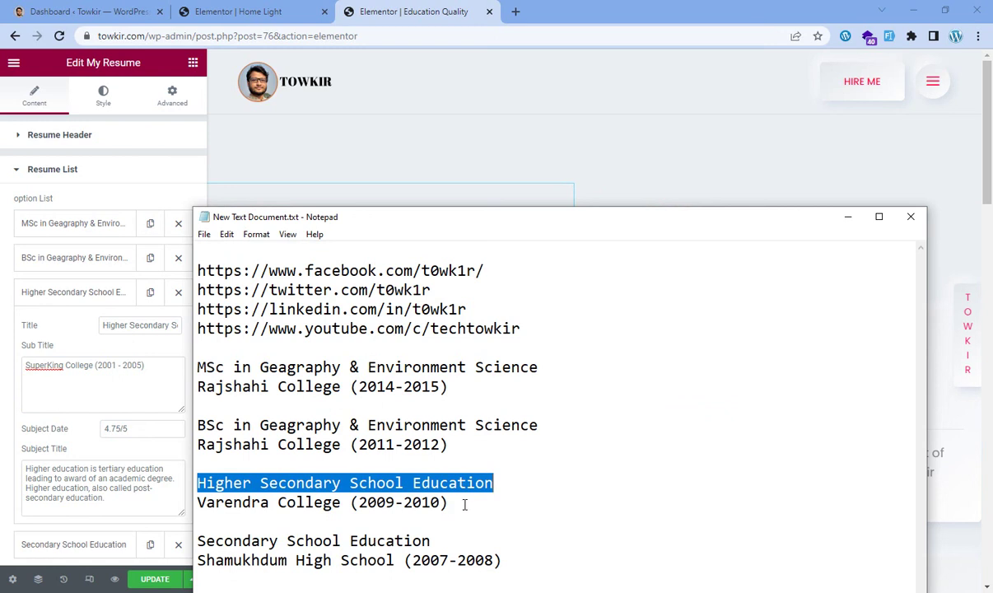
left_click_drag(466, 502, 188, 503)
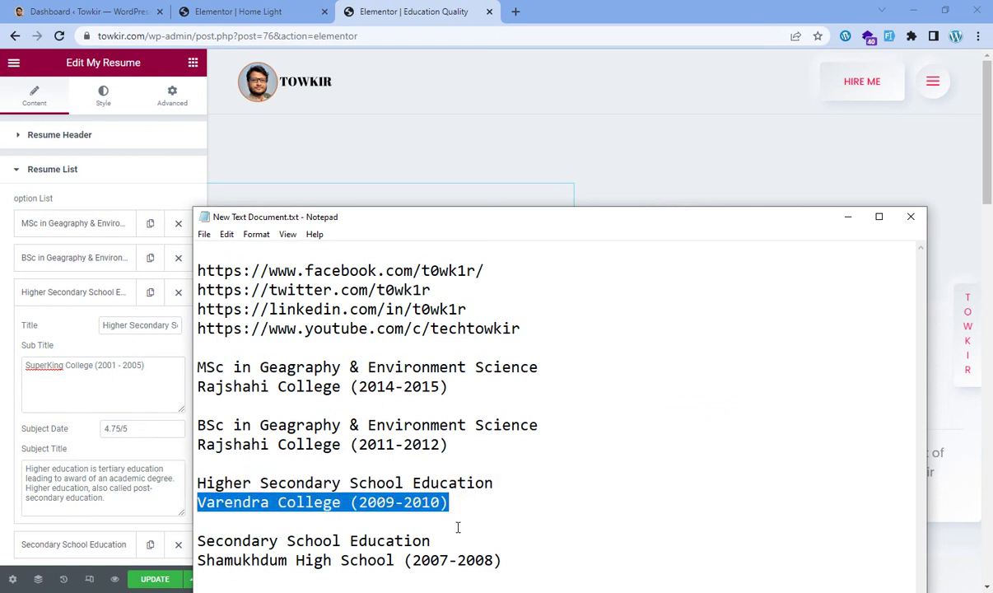
key("ctrl+c")
left_click(105, 362)
key("ctrl+a")
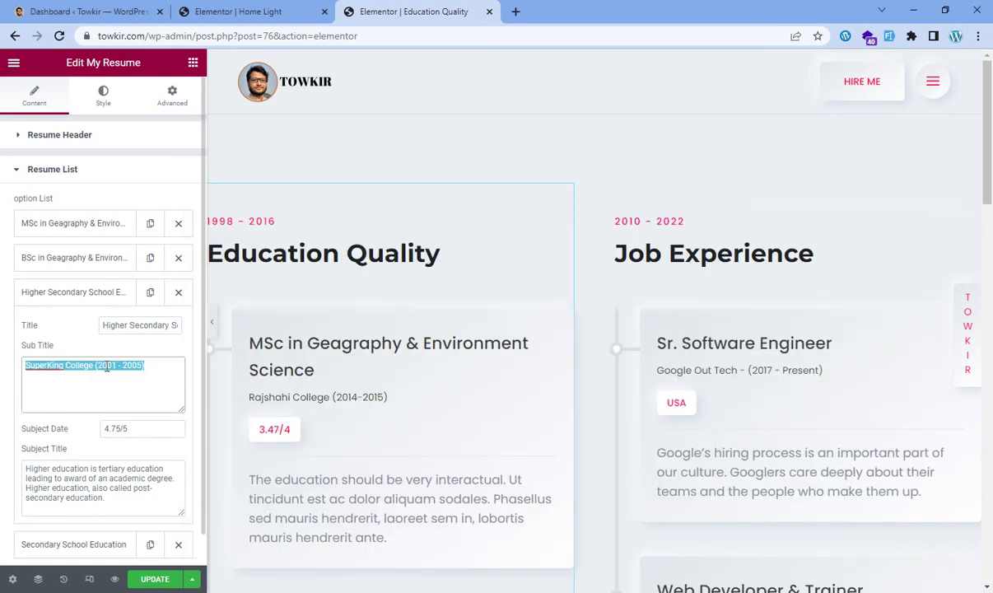
key("ctrl+v")
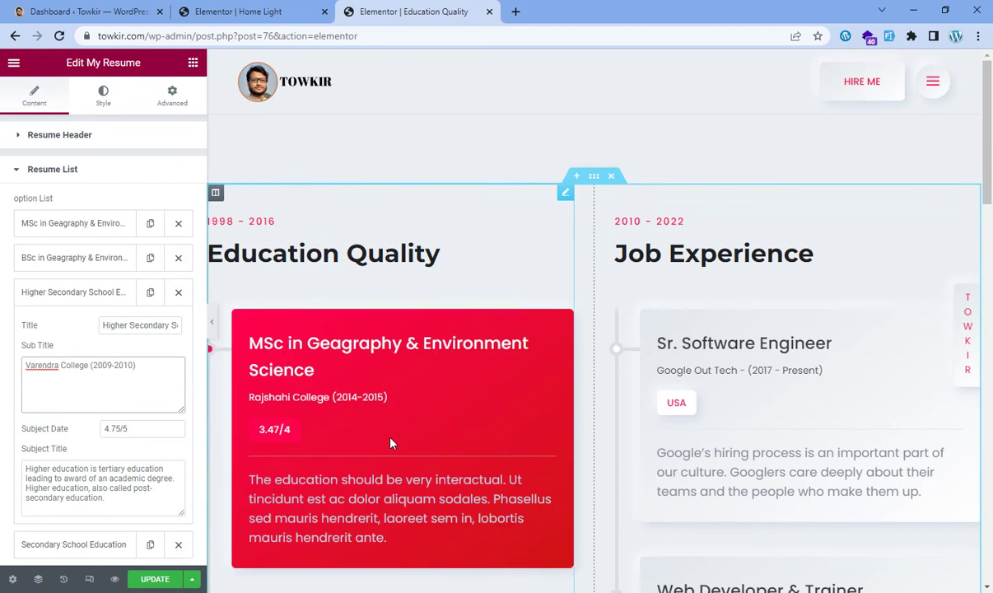
scroll(391, 443, "down", 9)
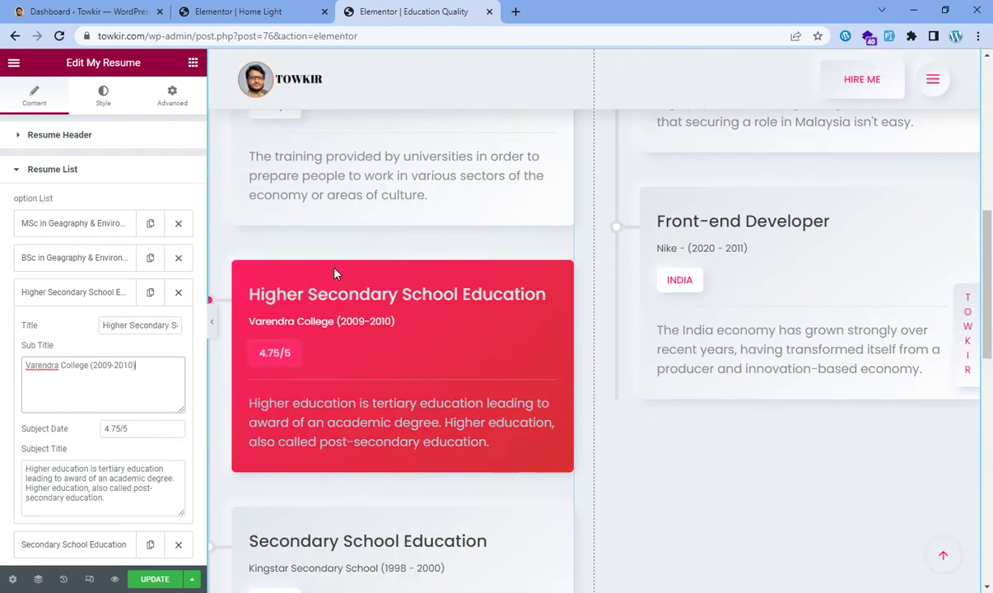
scroll(368, 385, "down", 1)
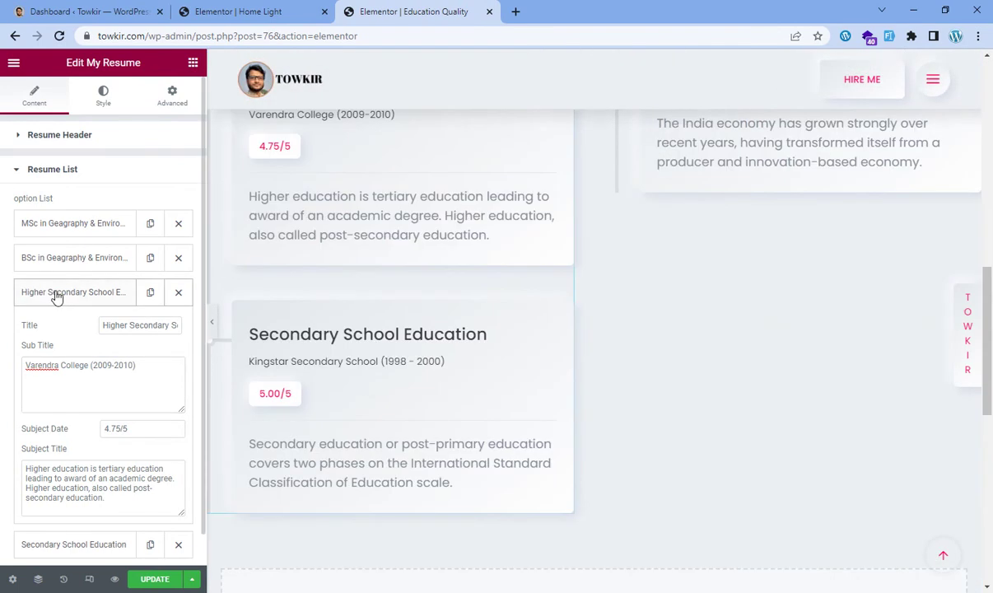
left_click(56, 293)
Step: Set the last resume item's title to "Secondary School Education", copied from the Notepad file
left_click(42, 326)
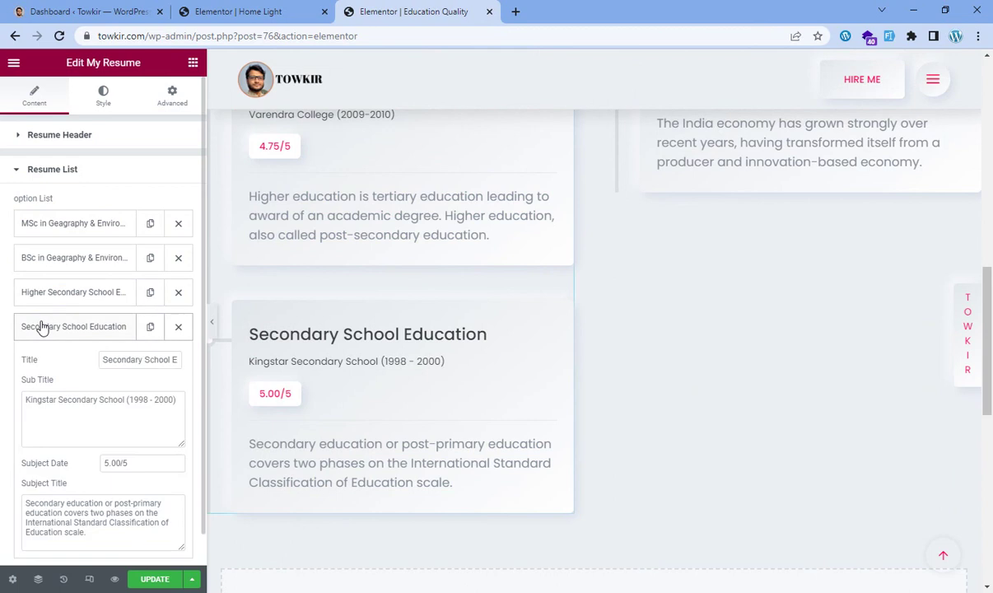
key("alt+Tab")
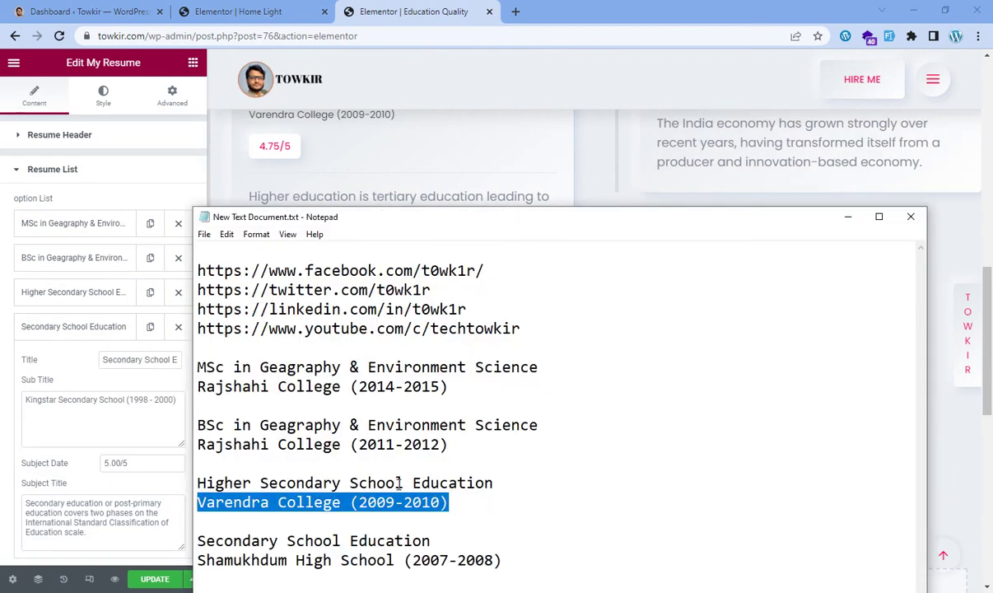
left_click_drag(442, 541, 195, 540)
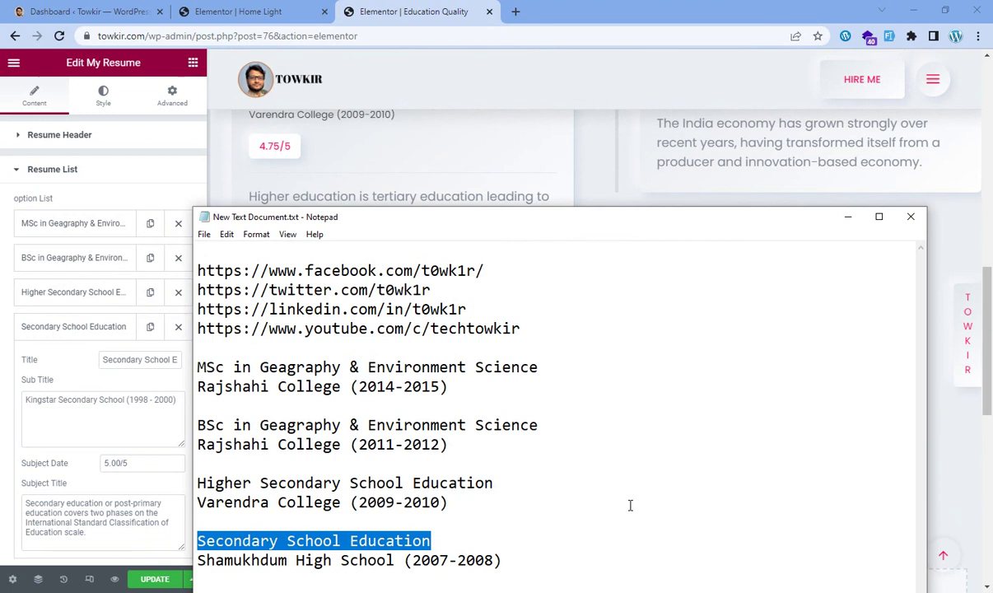
triple_click(121, 358)
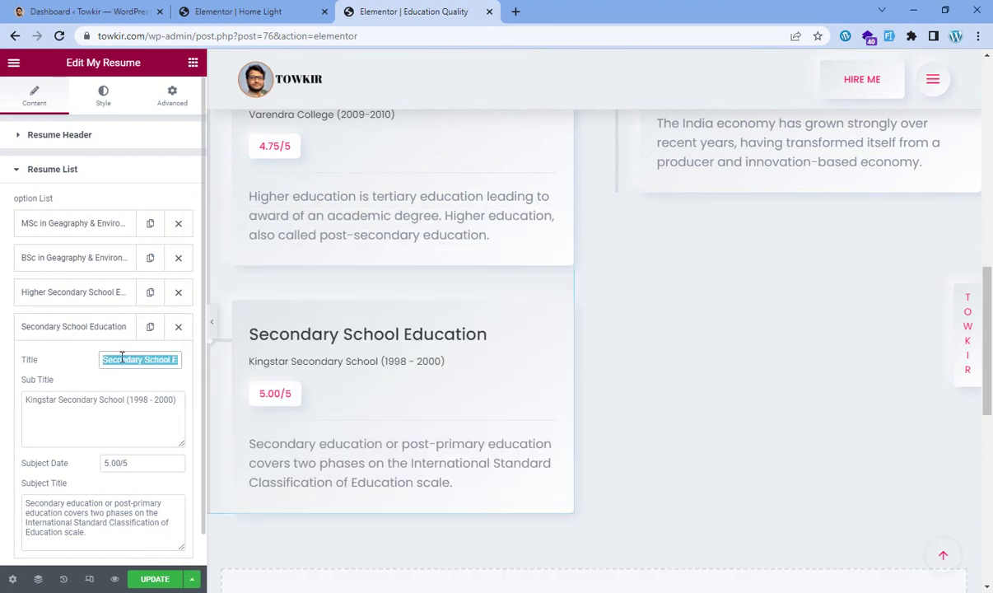
key("ctrl+v")
Step: Replace the Secondary School Education item's subtitle with "Shamukhdum High School (2007-2008)" from the Notepad file
left_click(55, 404)
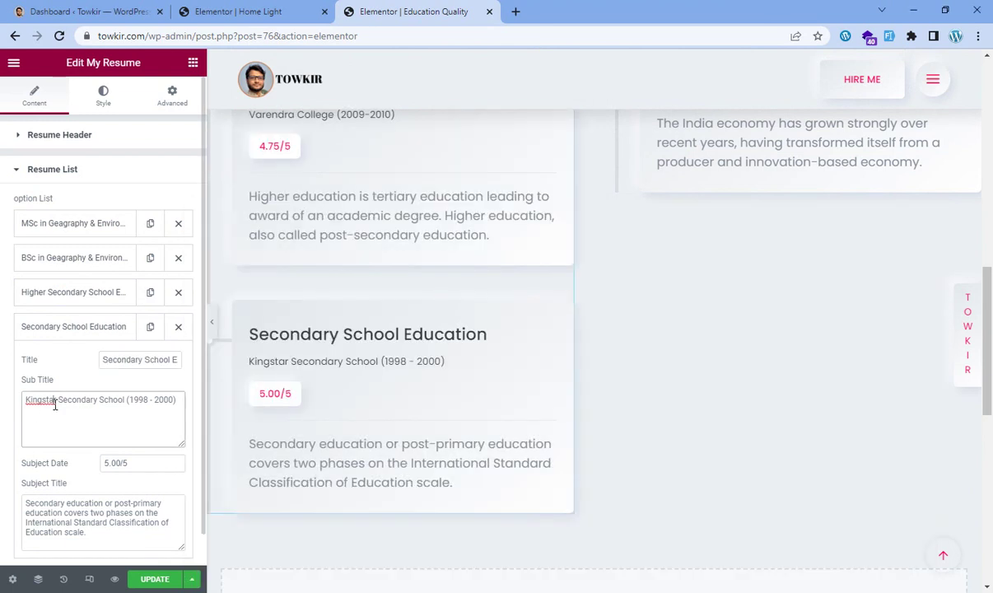
key("alt+Tab")
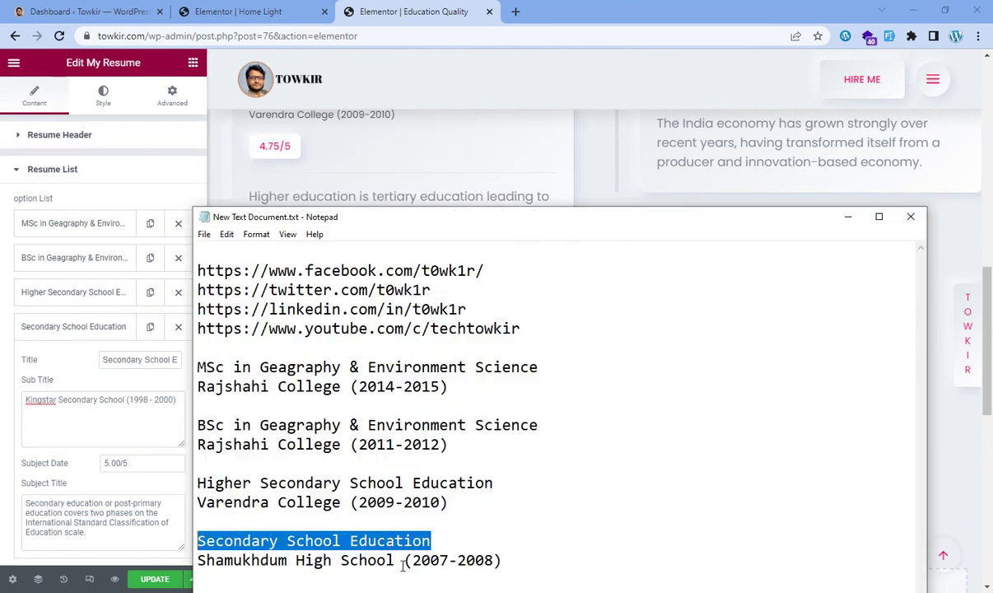
left_click_drag(512, 557, 196, 561)
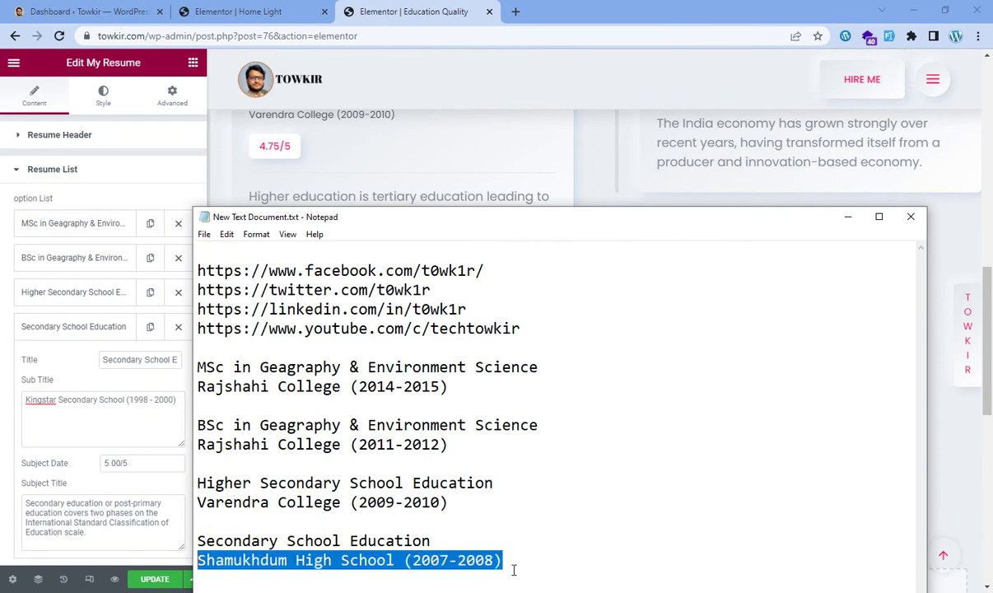
triple_click(60, 400)
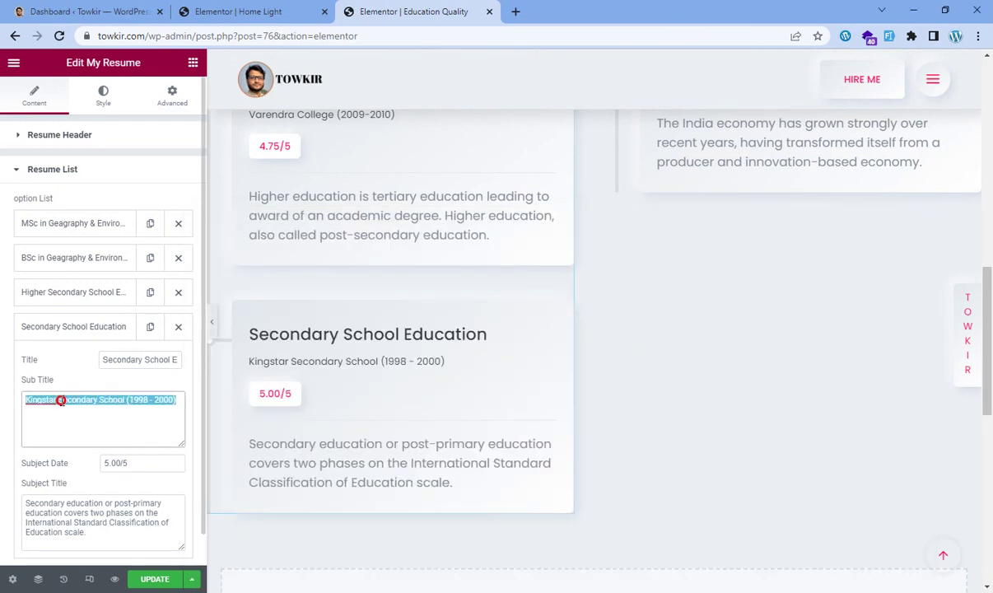
key("ctrl+v")
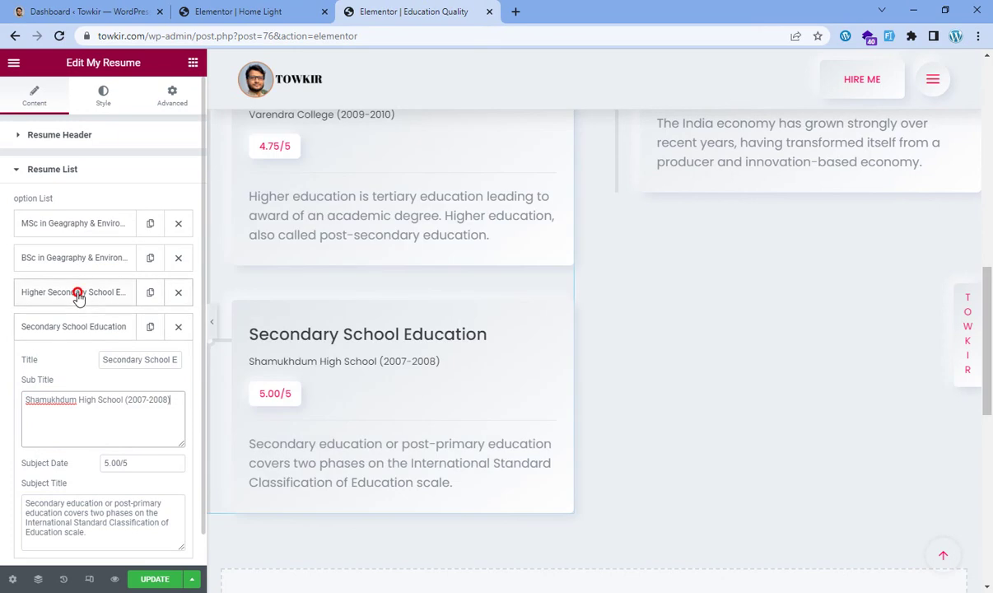
Step: Set the Higher Secondary School Education item's subject date to 3.80/5 and collapse the item
left_click(78, 294)
left_click(125, 429)
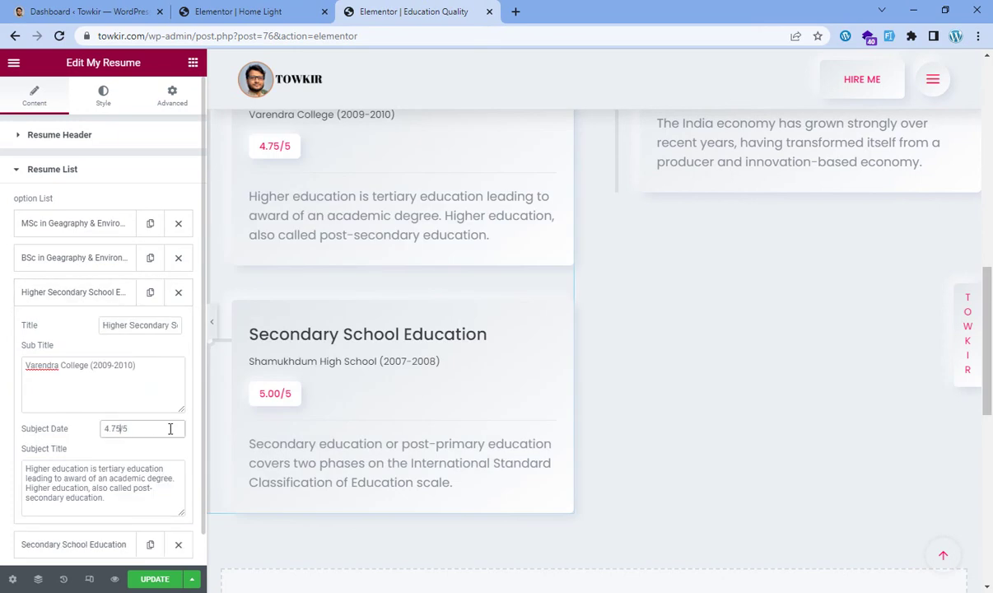
key("BackSpace")
key("BackSpace")
key("BackSpace")
key("BackSpace")
type("3")
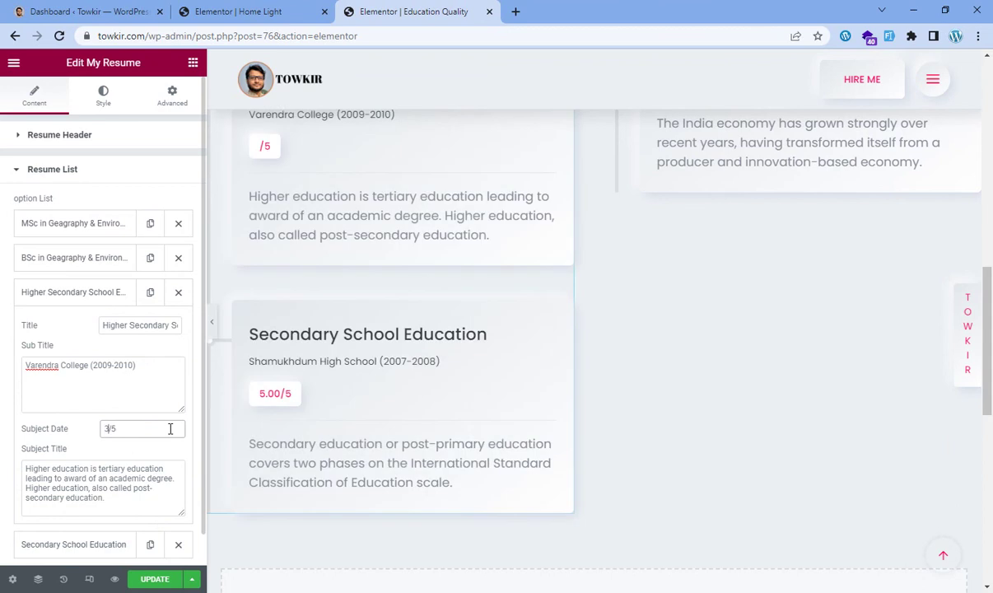
type(".80")
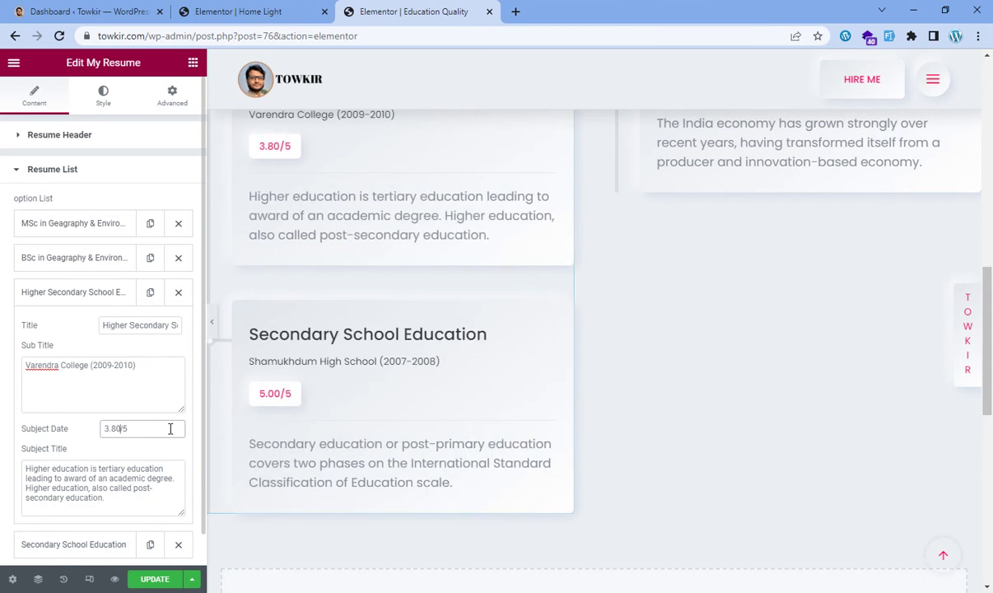
left_click(53, 294)
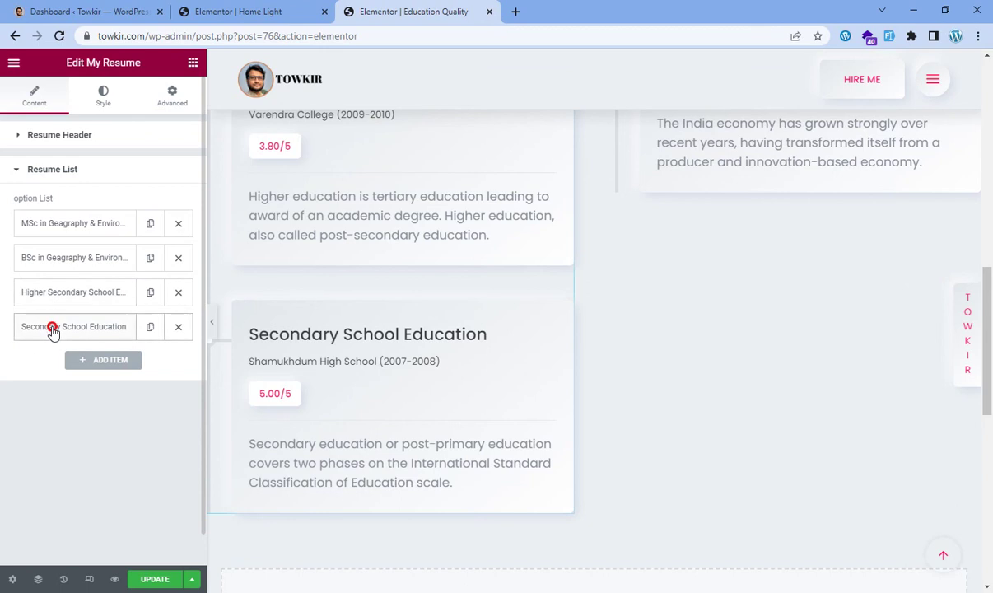
Step: Set the Secondary School Education item's subject date to 3.75/5 and update the page
left_click(52, 327)
left_click(120, 462)
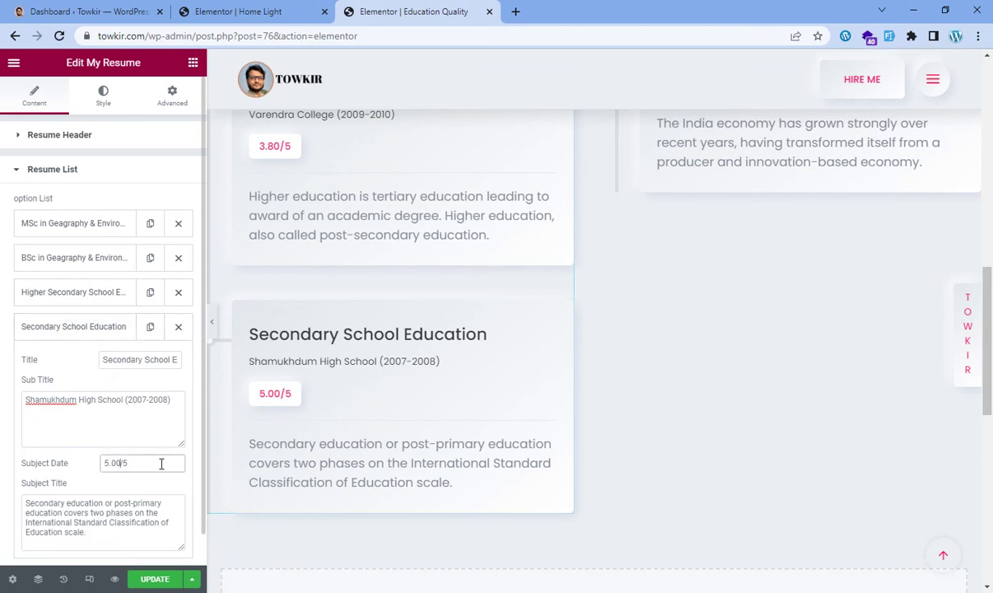
key("BackSpace")
key("BackSpace")
key("BackSpace")
key("BackSpace")
type("3.75")
left_click(154, 579)
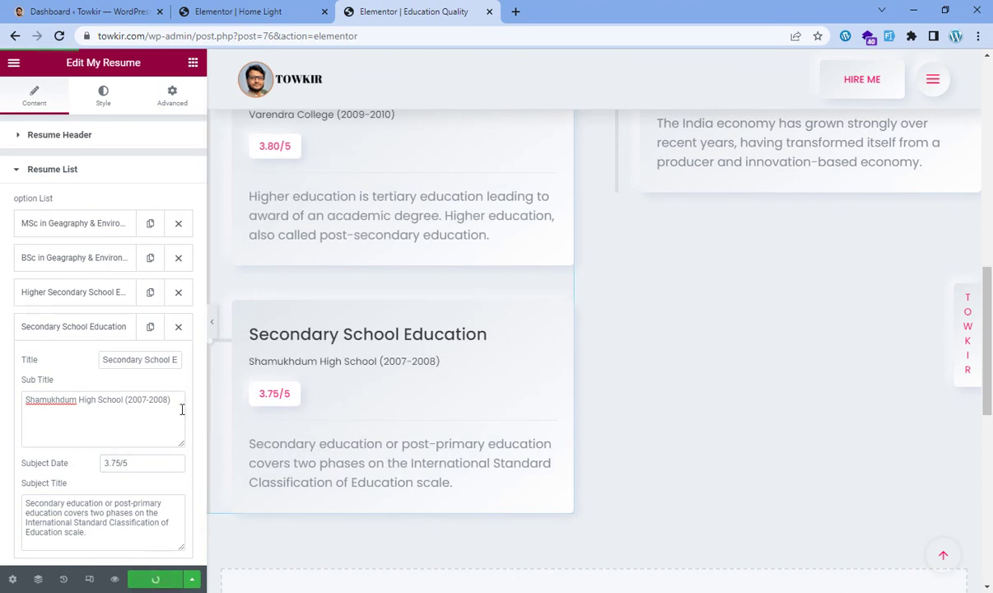
Step: Open the live site from the WordPress dashboard in a new browser tab and go to its Education Quality section
left_click(114, 14)
mouse_move(64, 62)
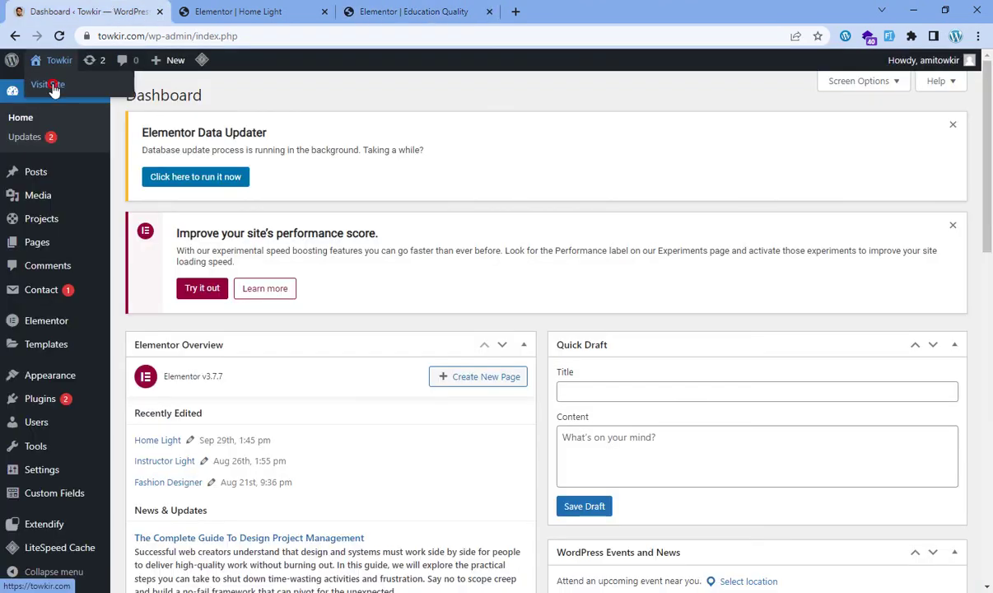
middle_click(49, 84)
left_click(524, 10)
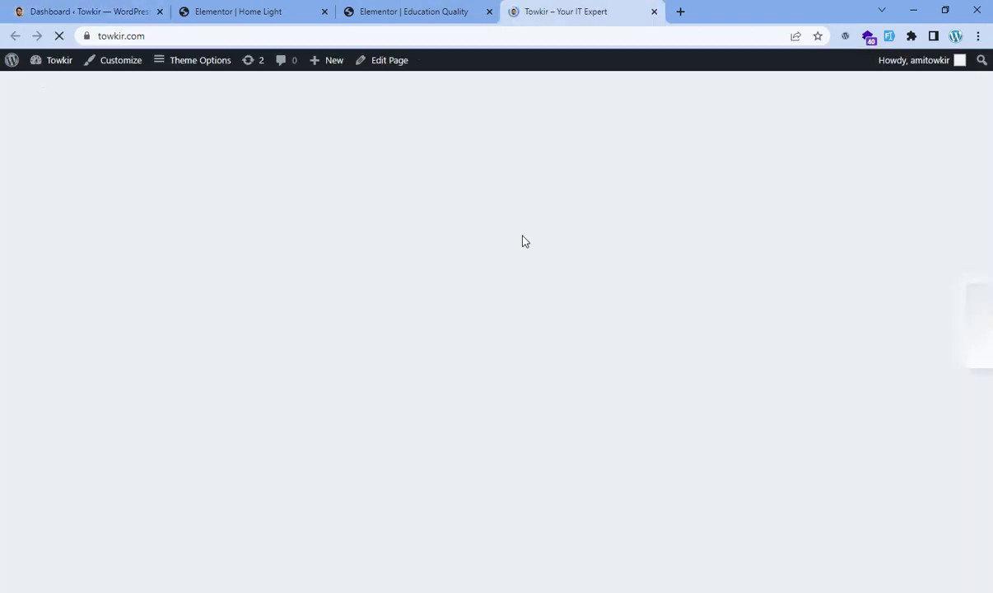
scroll(529, 248, "down", 10)
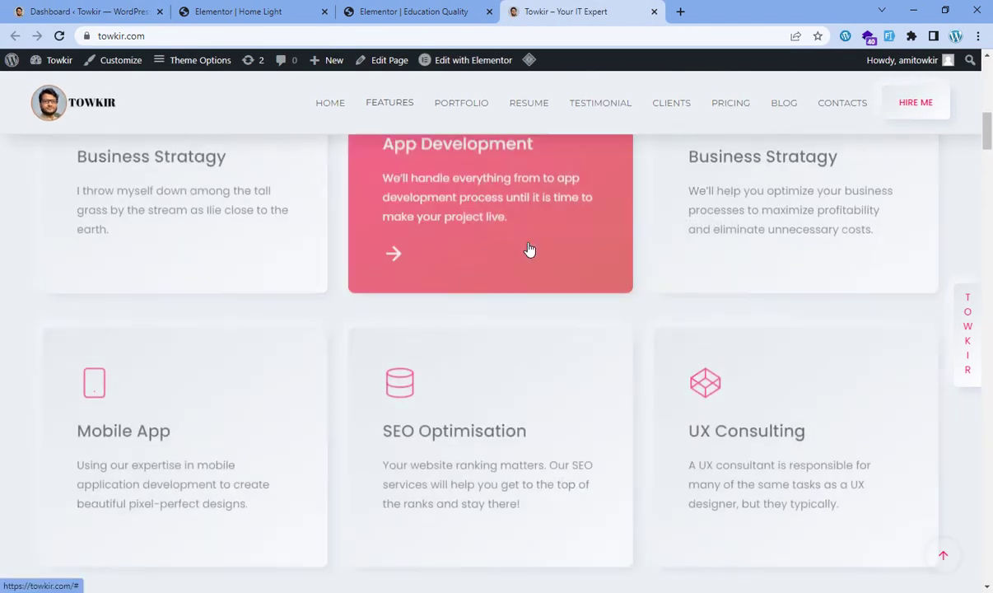
scroll(530, 248, "down", 6)
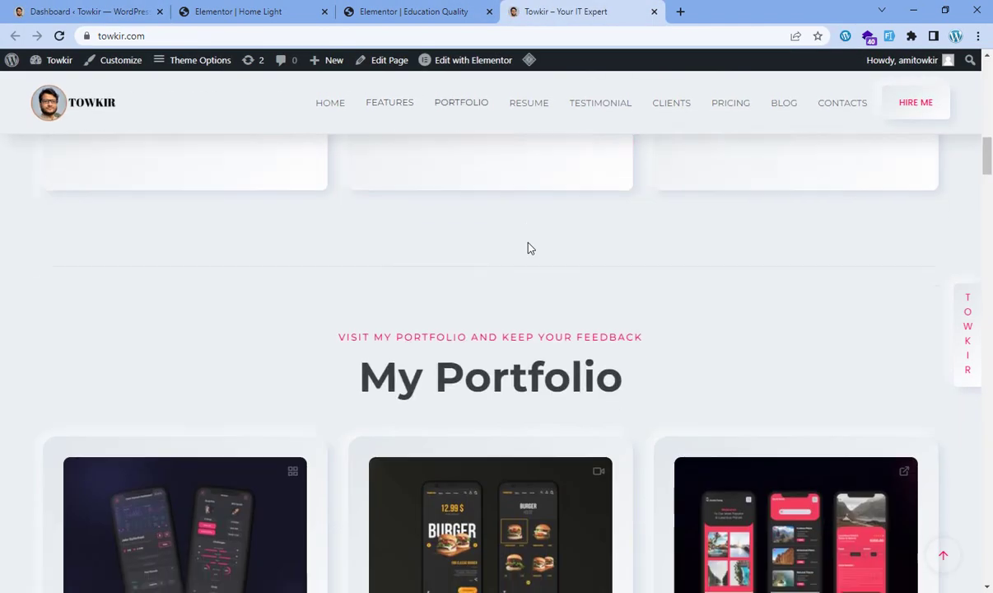
scroll(529, 248, "down", 8)
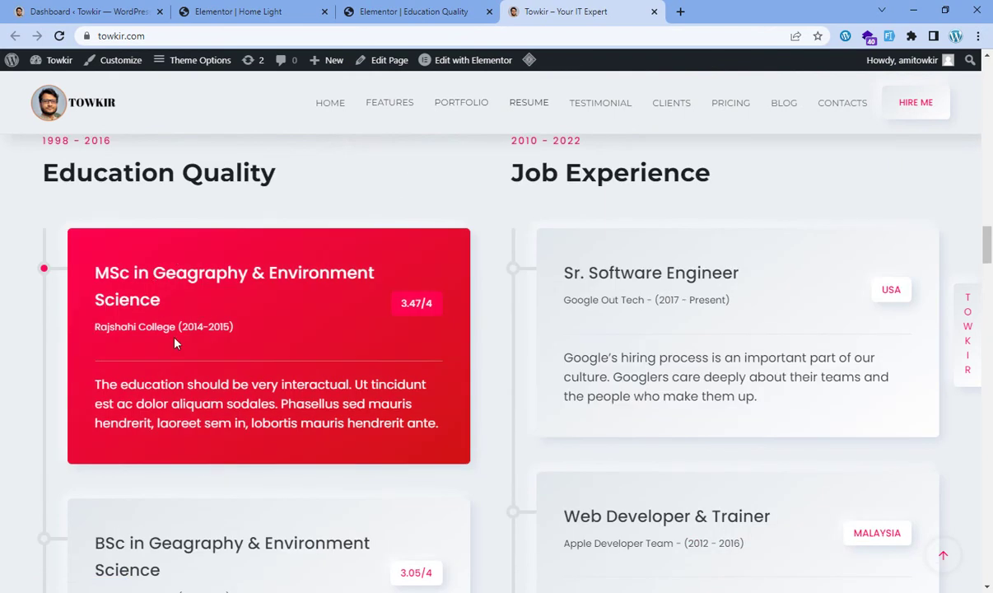
Step: Review the degree, college and result shown on each Education Quality card of the live homepage, through Secondary School Education
scroll(186, 410, "down", 3)
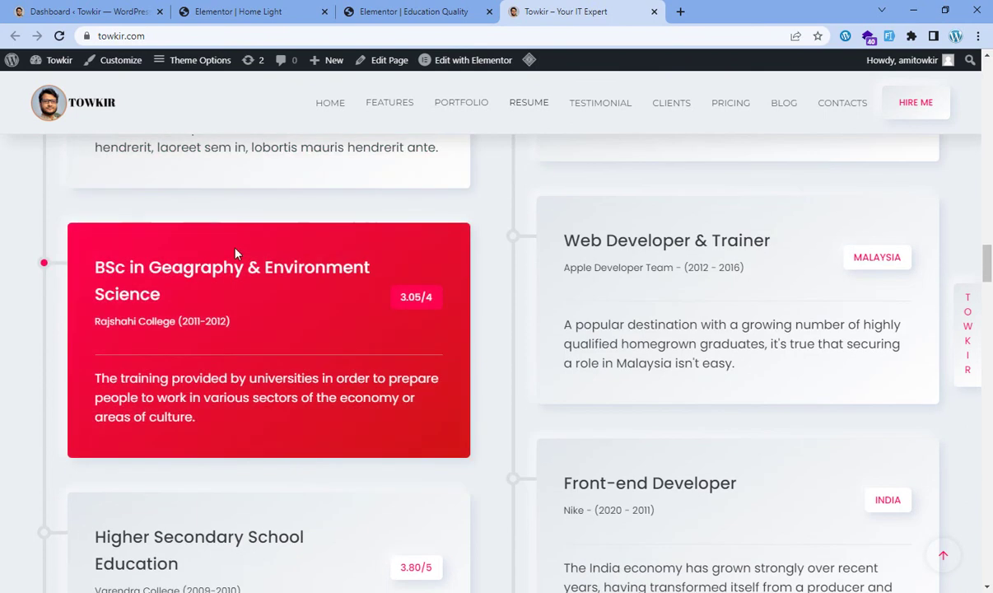
scroll(151, 316, "down", 2)
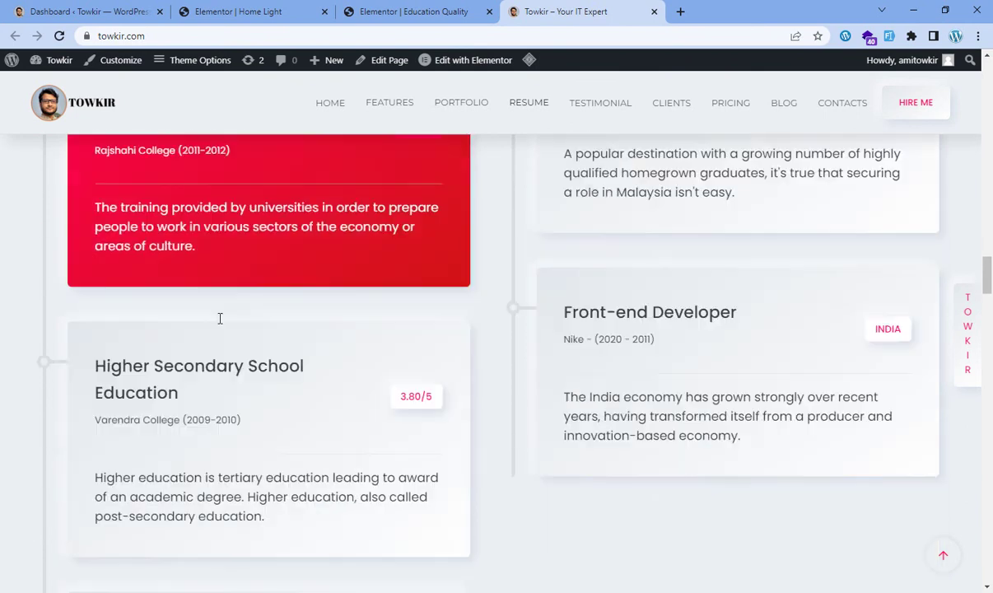
scroll(128, 262, "up", 2)
scroll(144, 316, "down", 2)
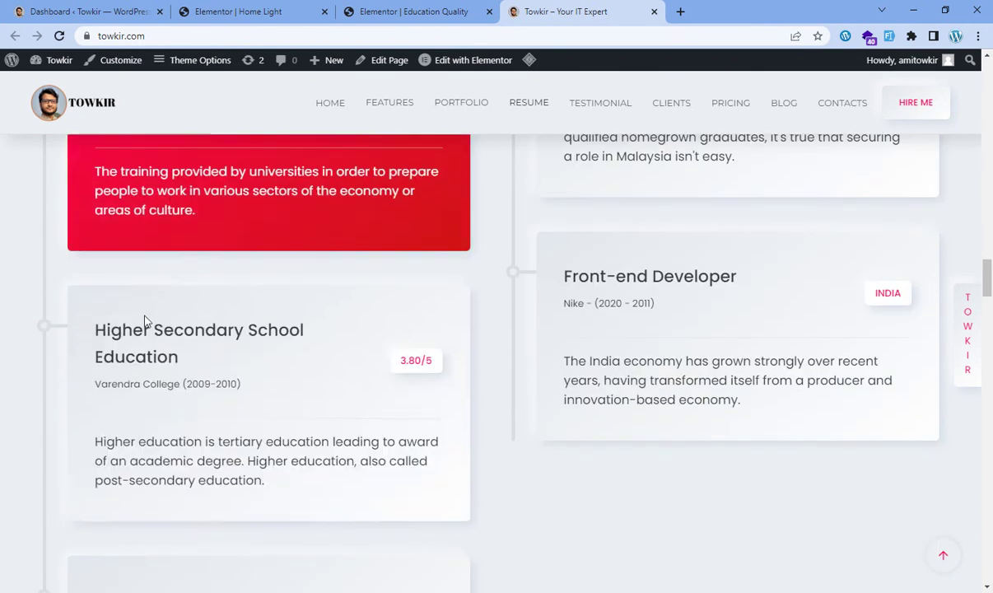
scroll(220, 350, "down", 3)
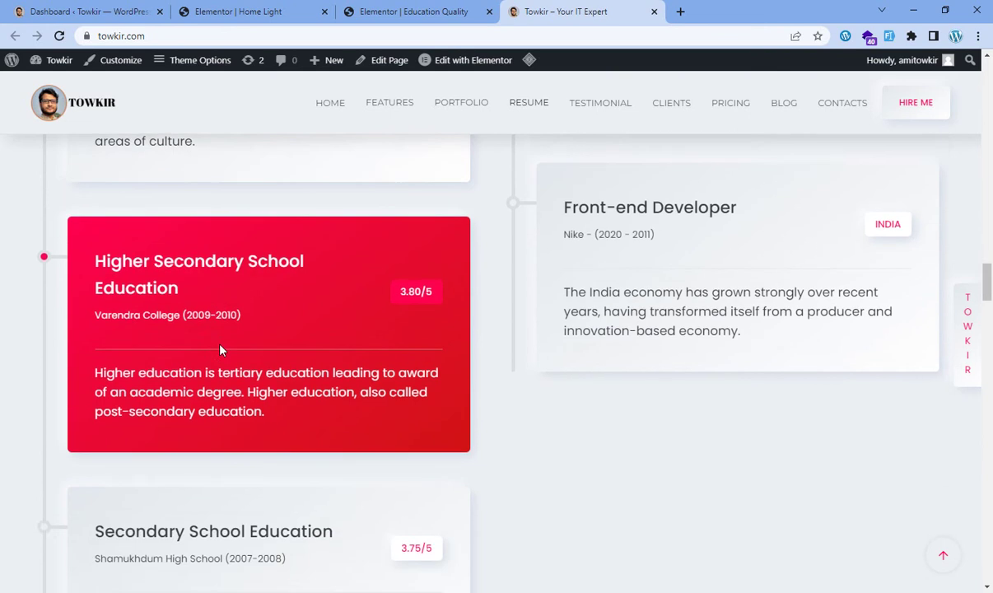
scroll(221, 330, "down", 1)
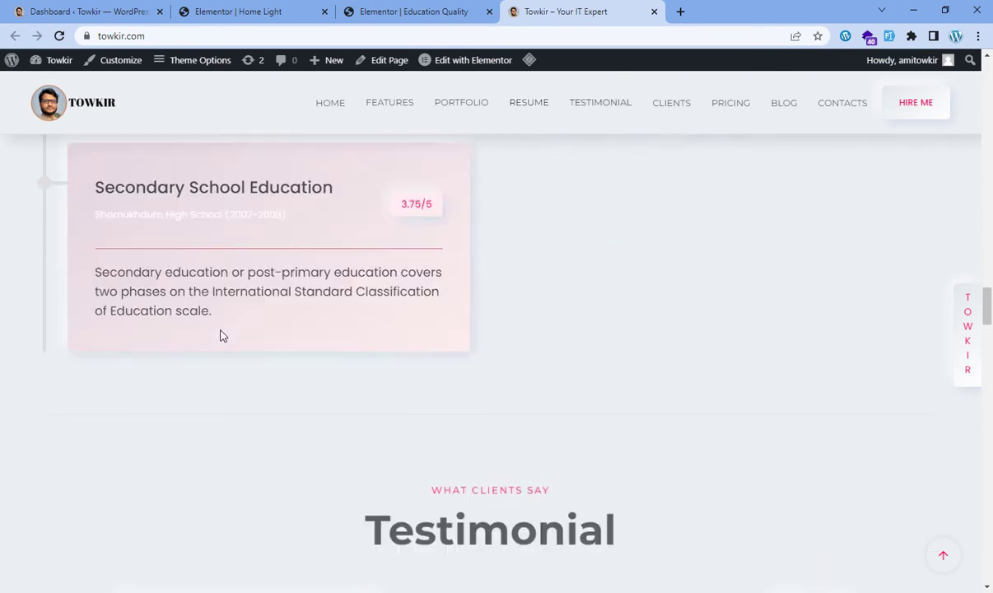
scroll(221, 332, "up", 10)
scroll(220, 335, "down", 1)
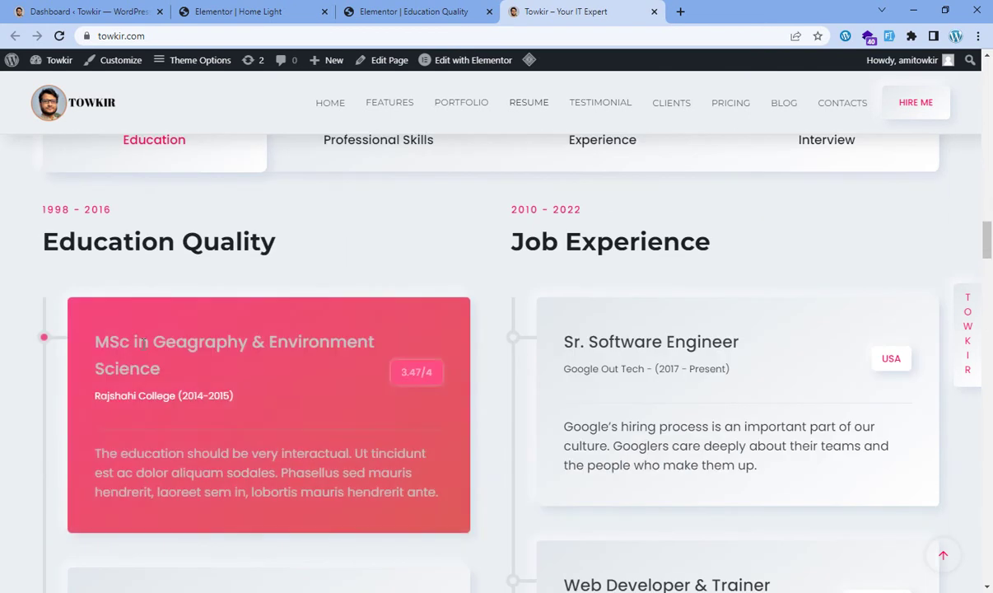